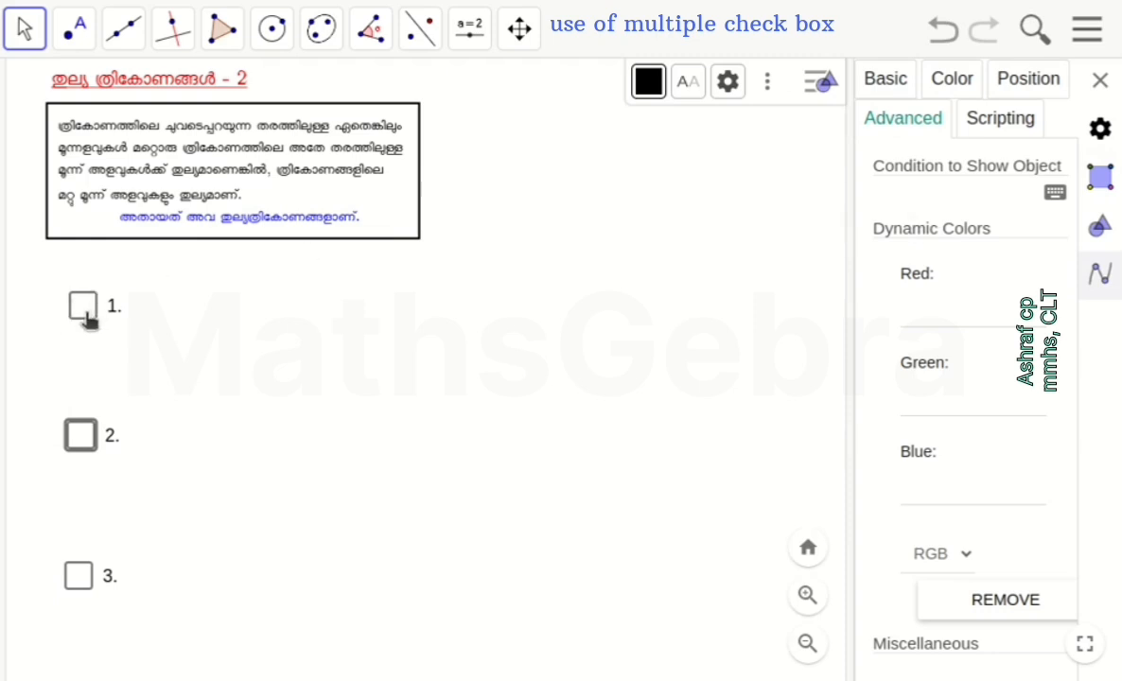
Set the show condition of check box 2 to a, close its settings and test it by toggling check box 1
text(a)
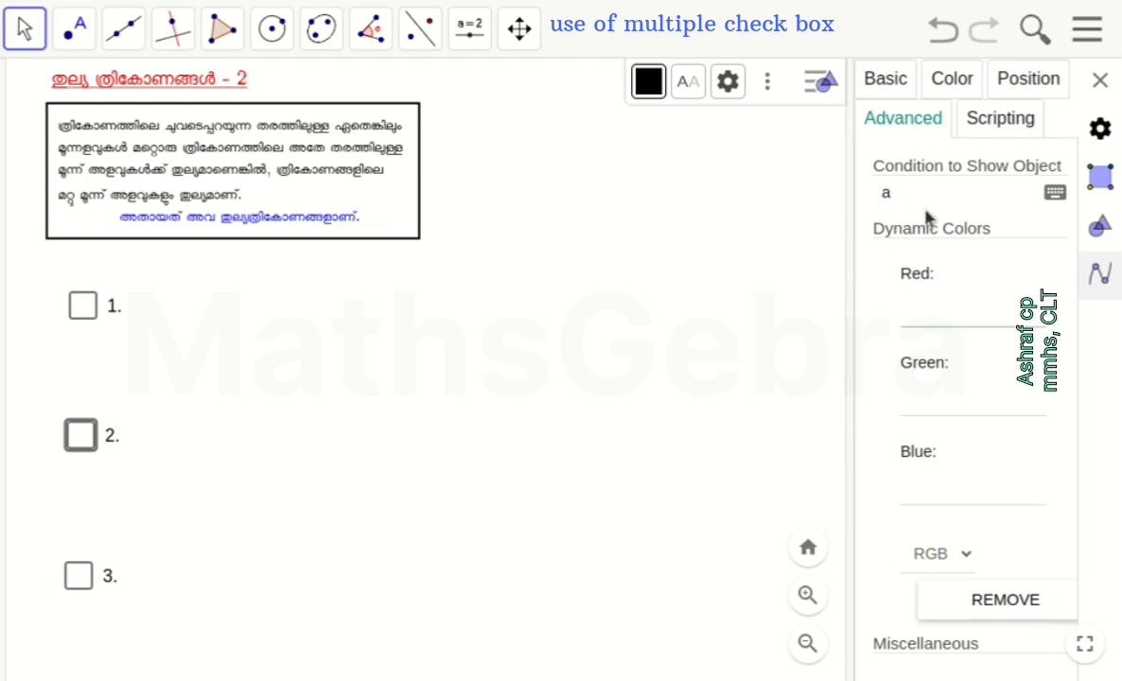
click(95, 458)
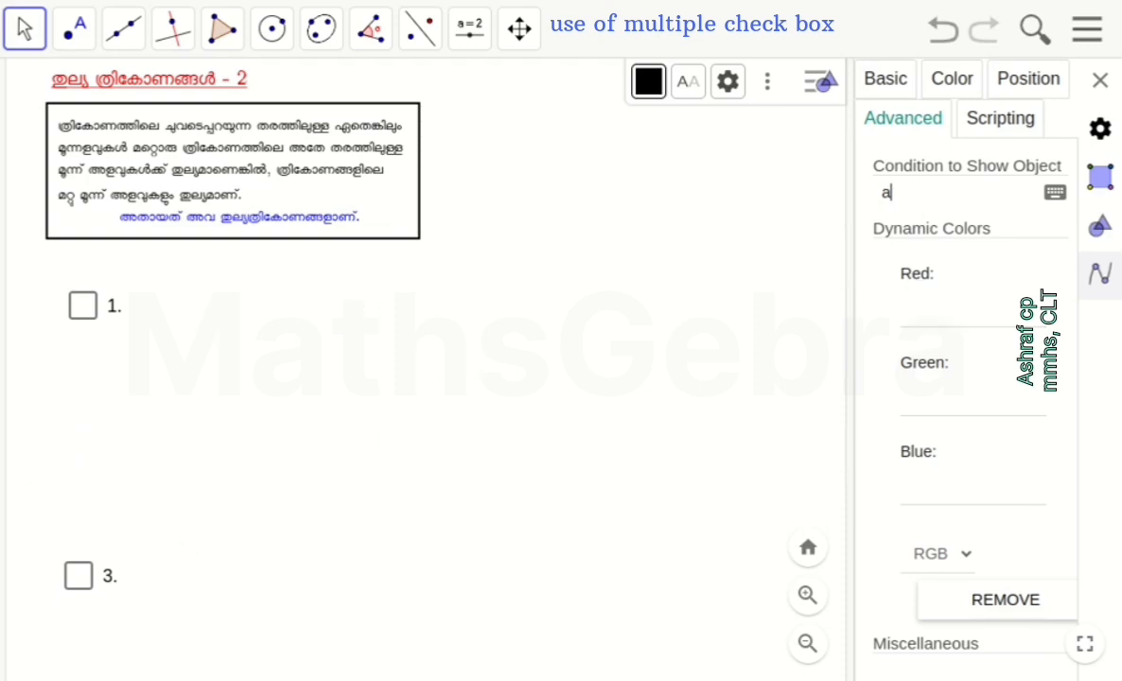
click(86, 307)
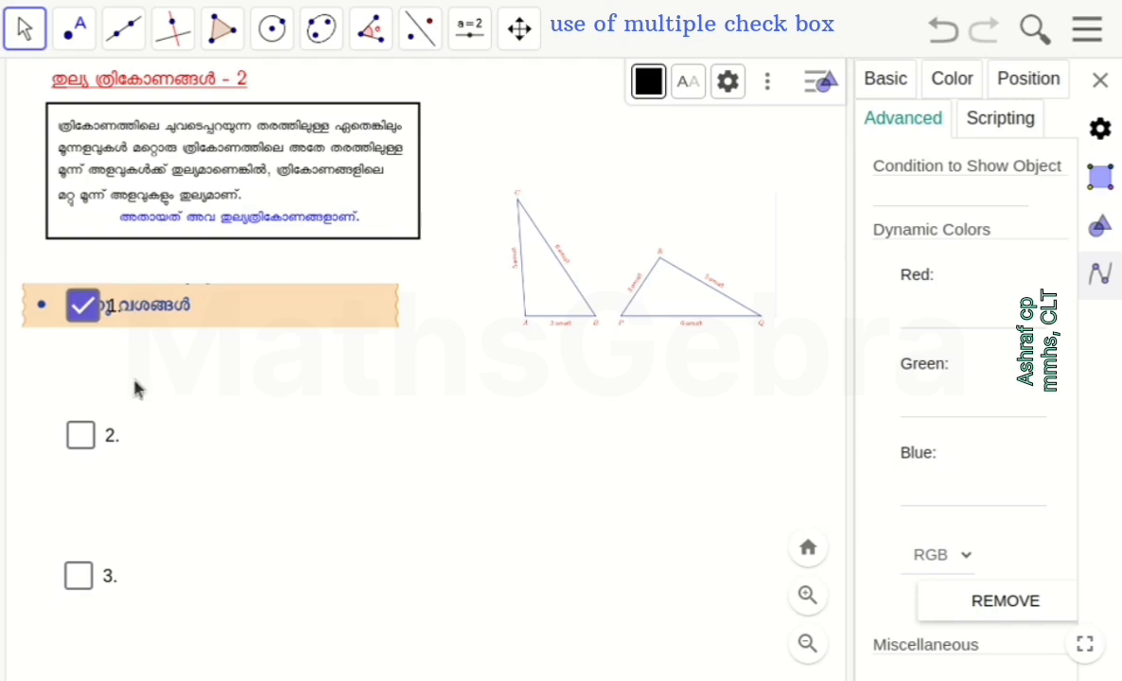
click(88, 312)
click(1100, 83)
click(85, 309)
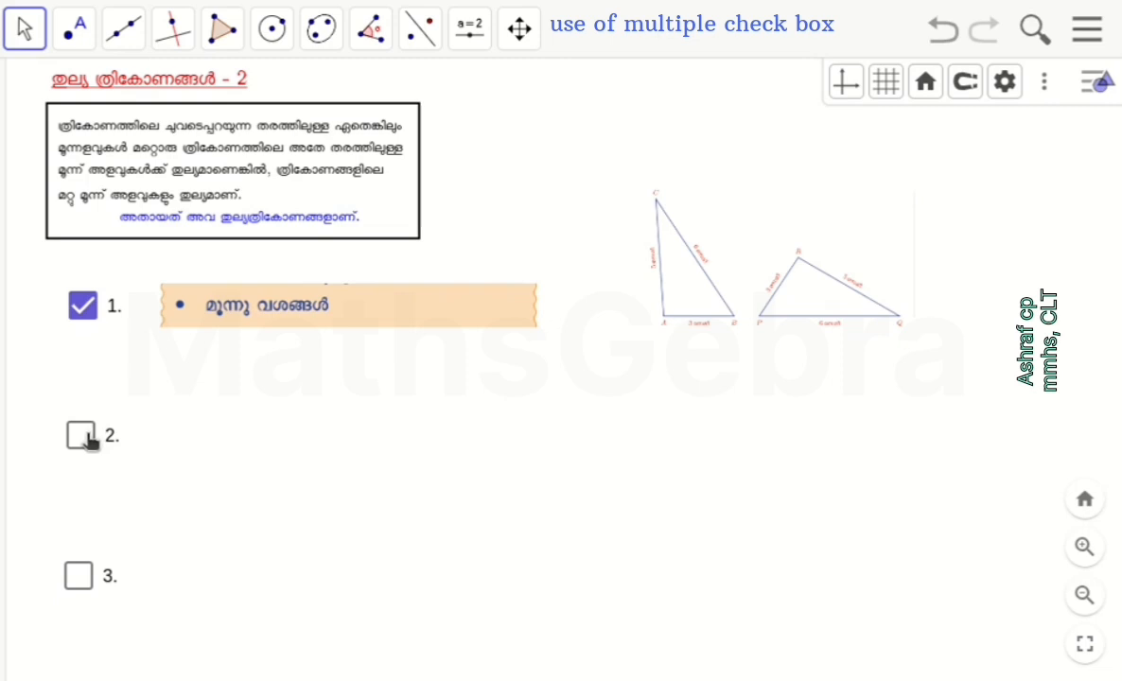
Toggle check box 2 on and off to test the display of its linked text and triangles
click(83, 436)
click(83, 436)
click(84, 437)
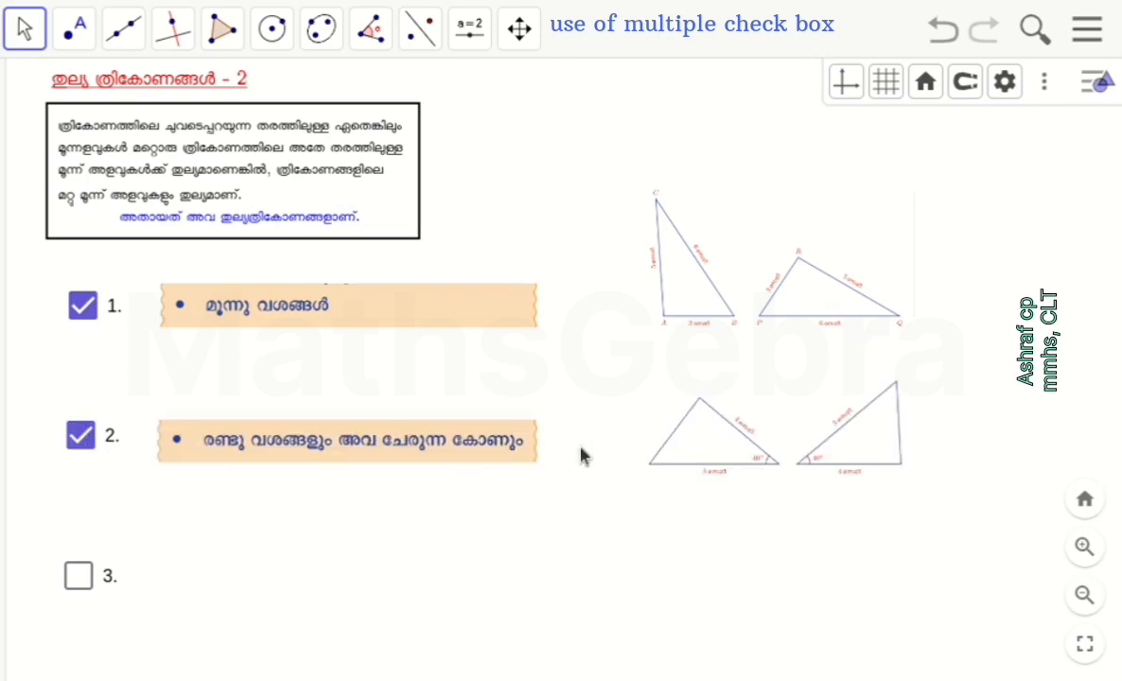
click(79, 436)
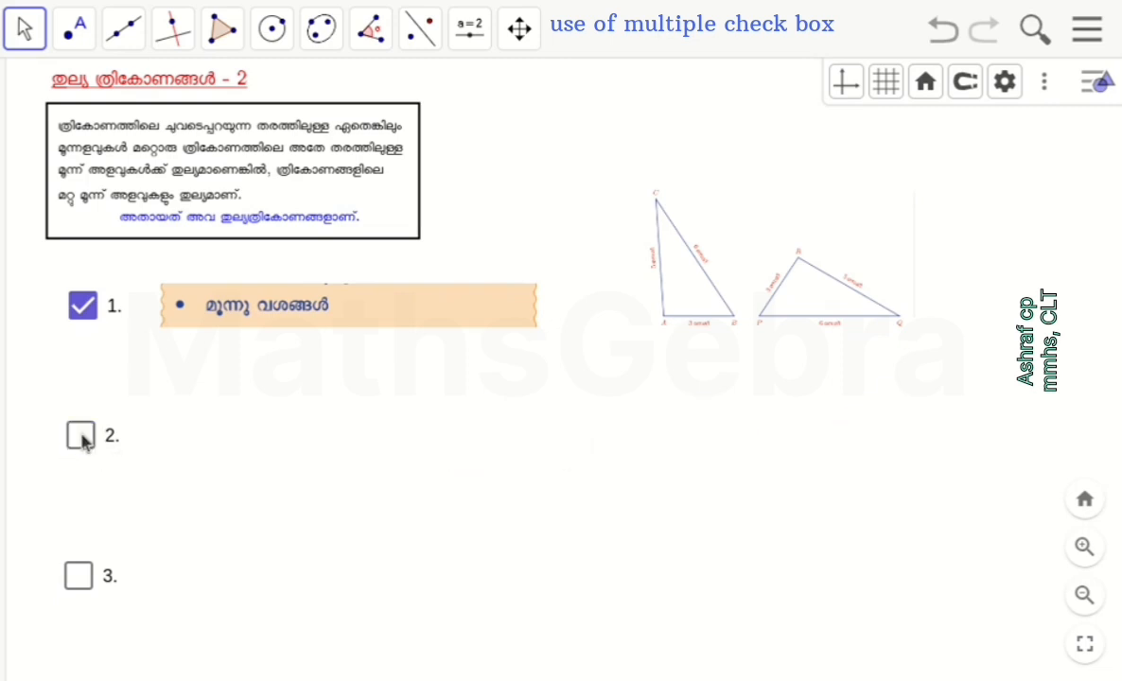
Set the show condition of check box 3 to b and close its settings
right_click(79, 578)
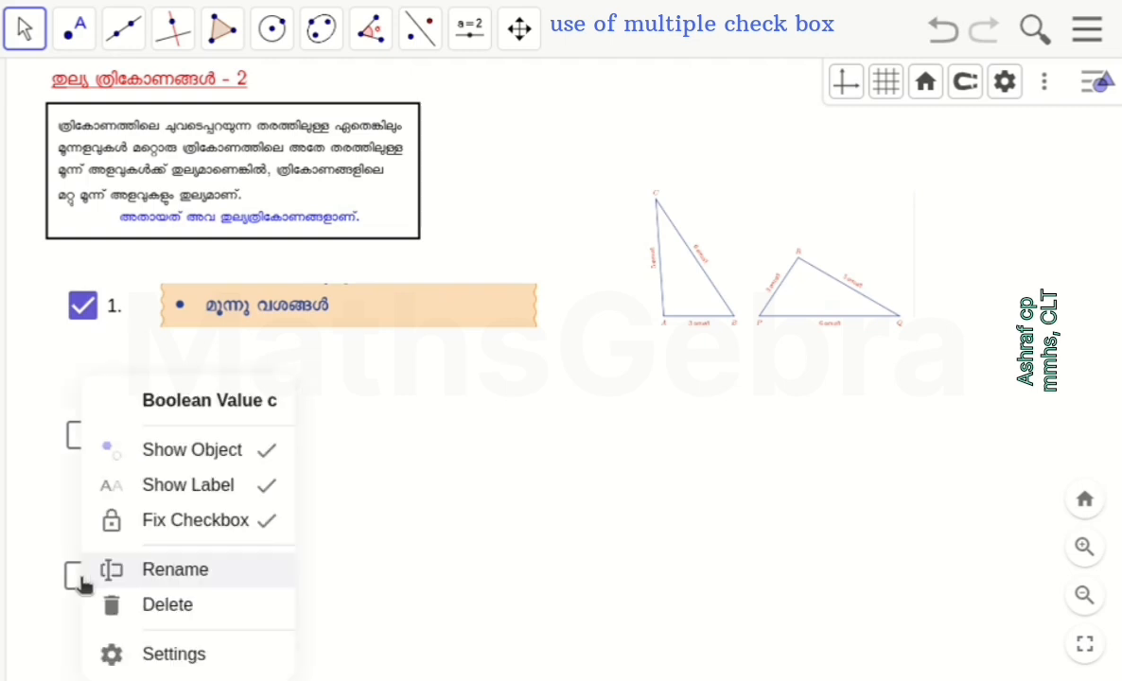
click(194, 655)
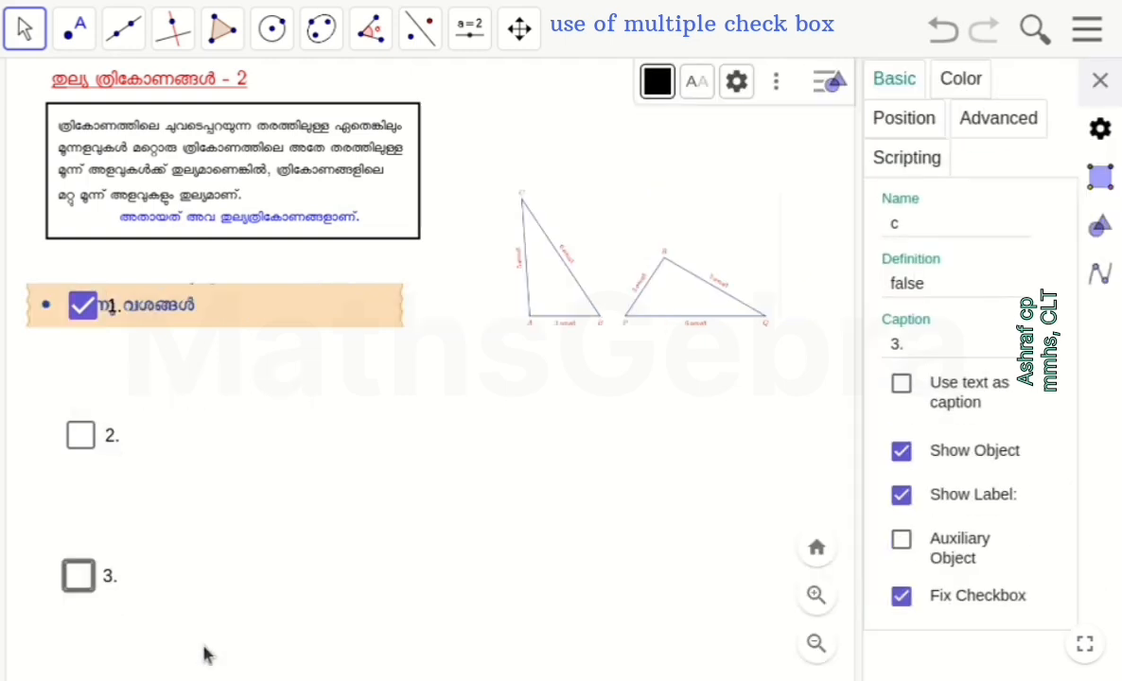
click(1012, 123)
click(914, 260)
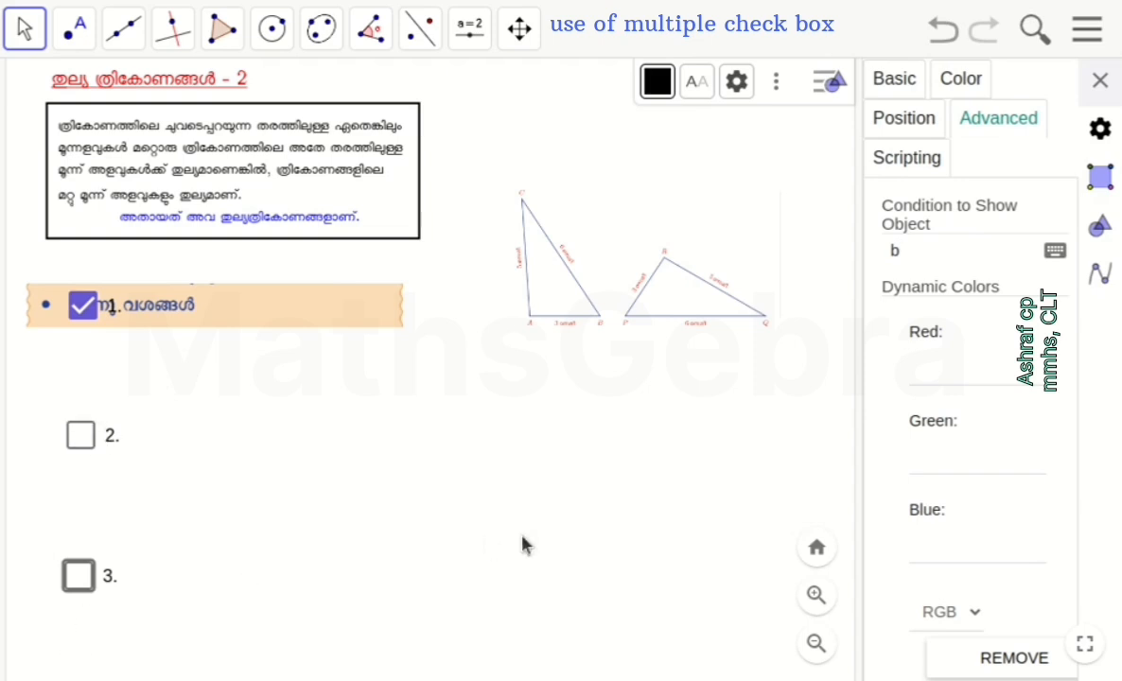
key(Return)
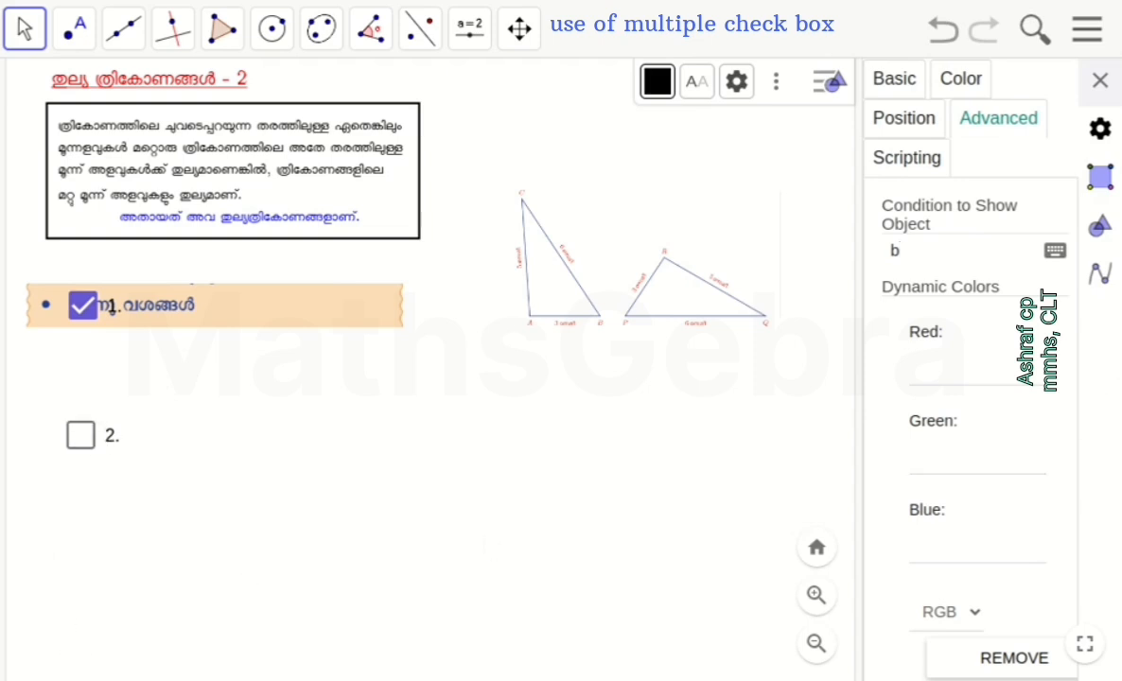
click(1100, 80)
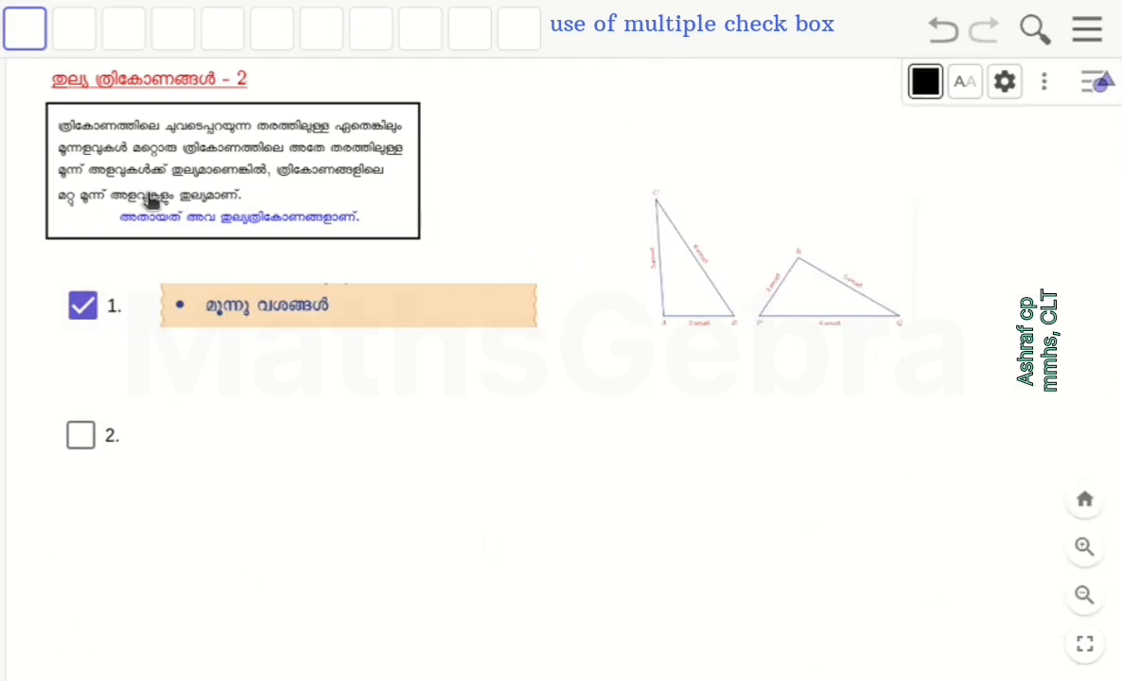
Turn on check boxes 2 and 3 to show all the linked texts and triangles
click(83, 437)
click(78, 577)
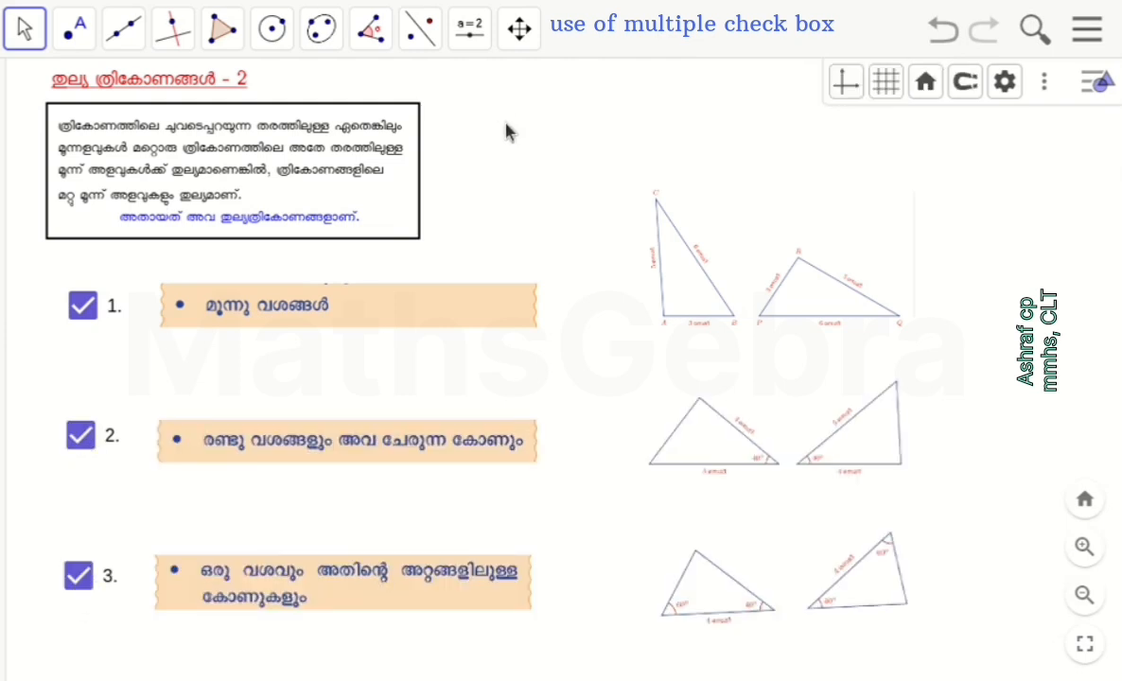
click(142, 88)
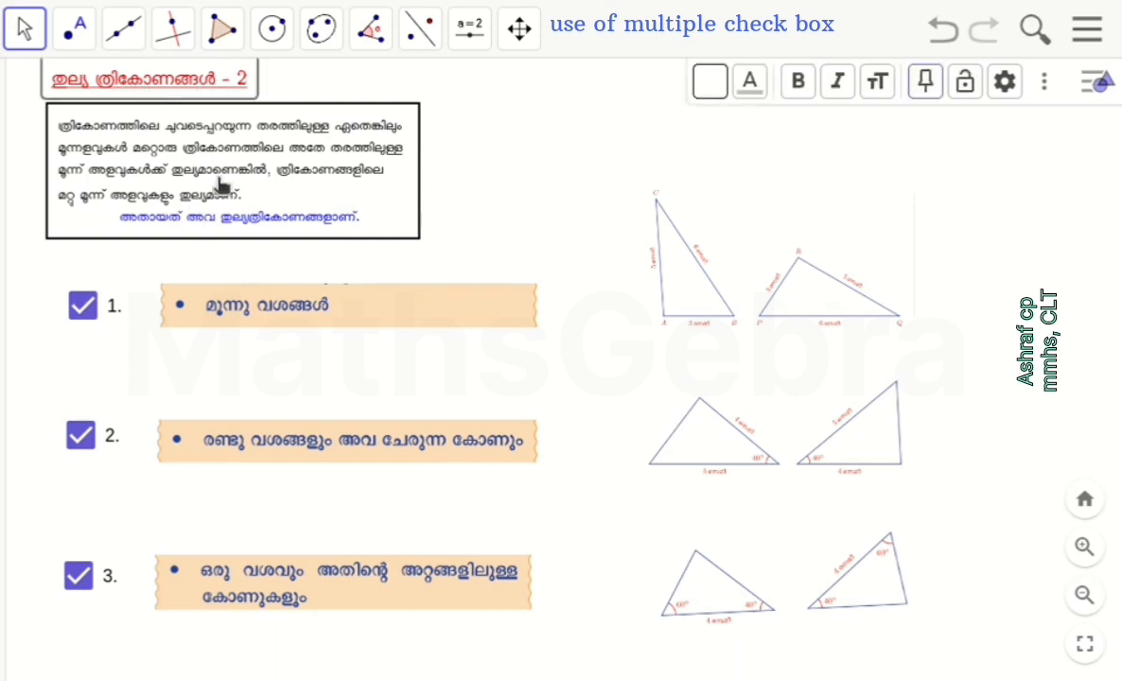
click(1104, 87)
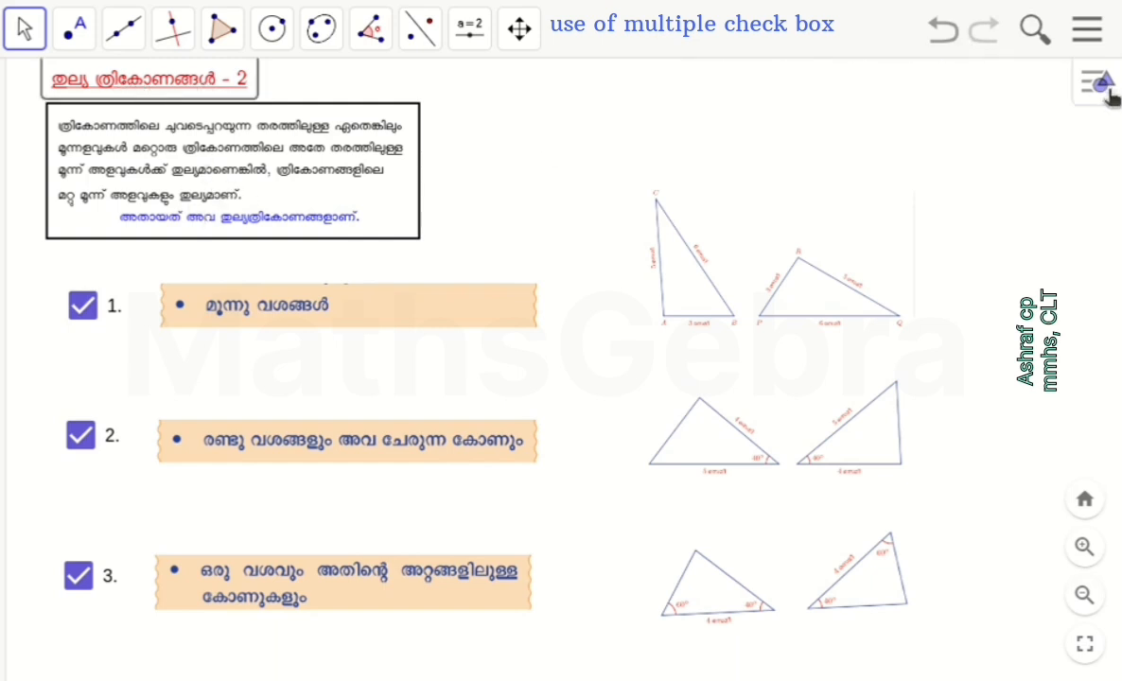
Add a check box captioned "para" with no linked objects above the uppermost triangles, and try toggling it
click(472, 40)
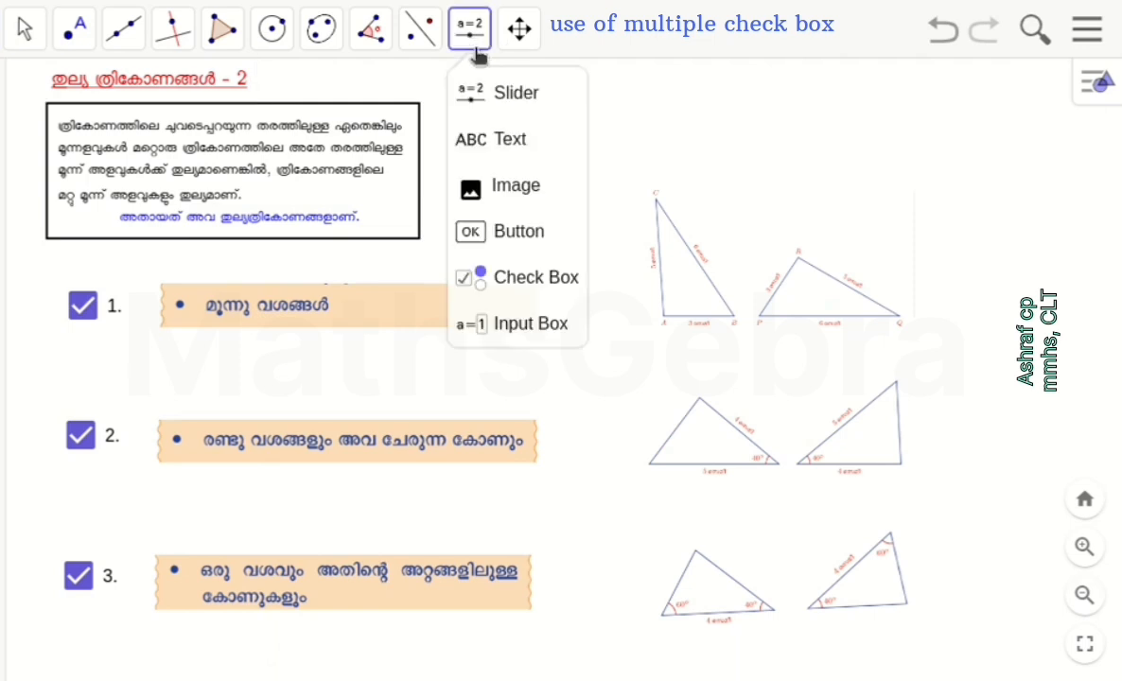
click(553, 299)
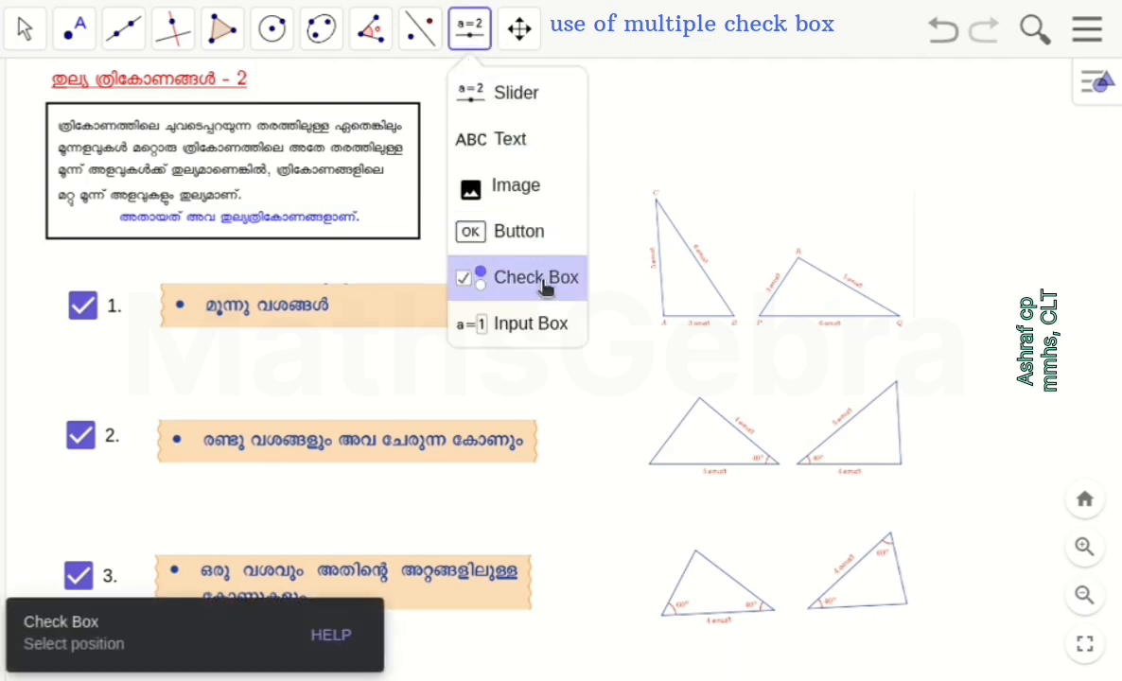
click(617, 130)
click(451, 230)
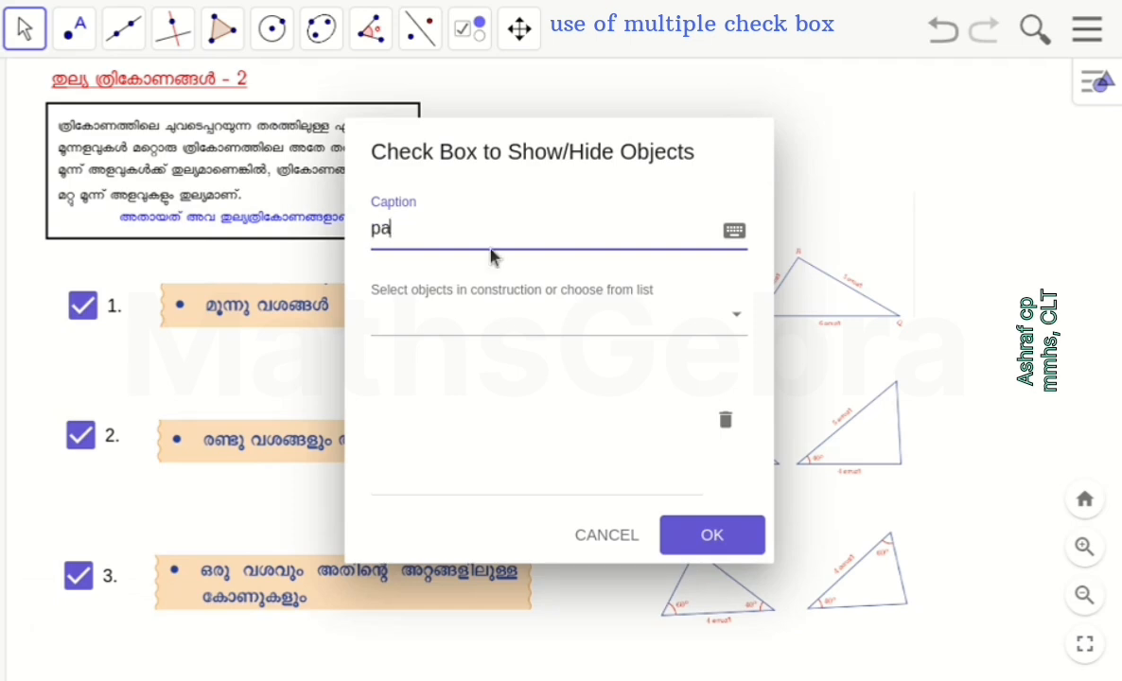
click(714, 540)
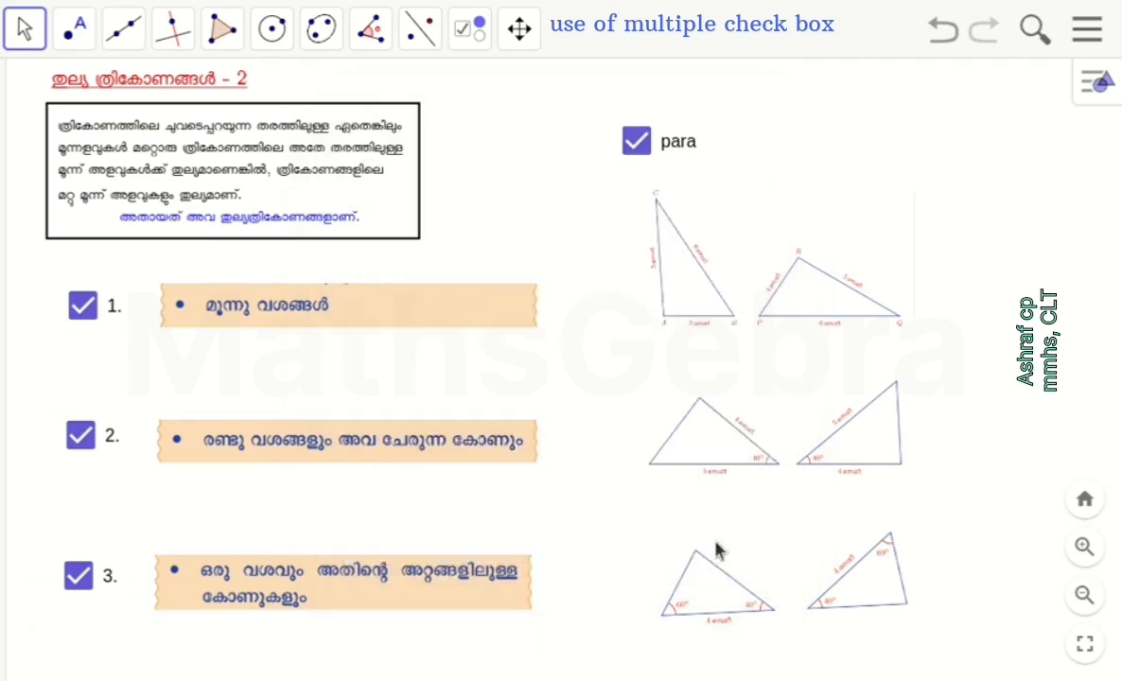
click(651, 143)
click(651, 142)
Set the show condition of the framed paragraph text to d, the Boolean value of the para check box
right_click(298, 151)
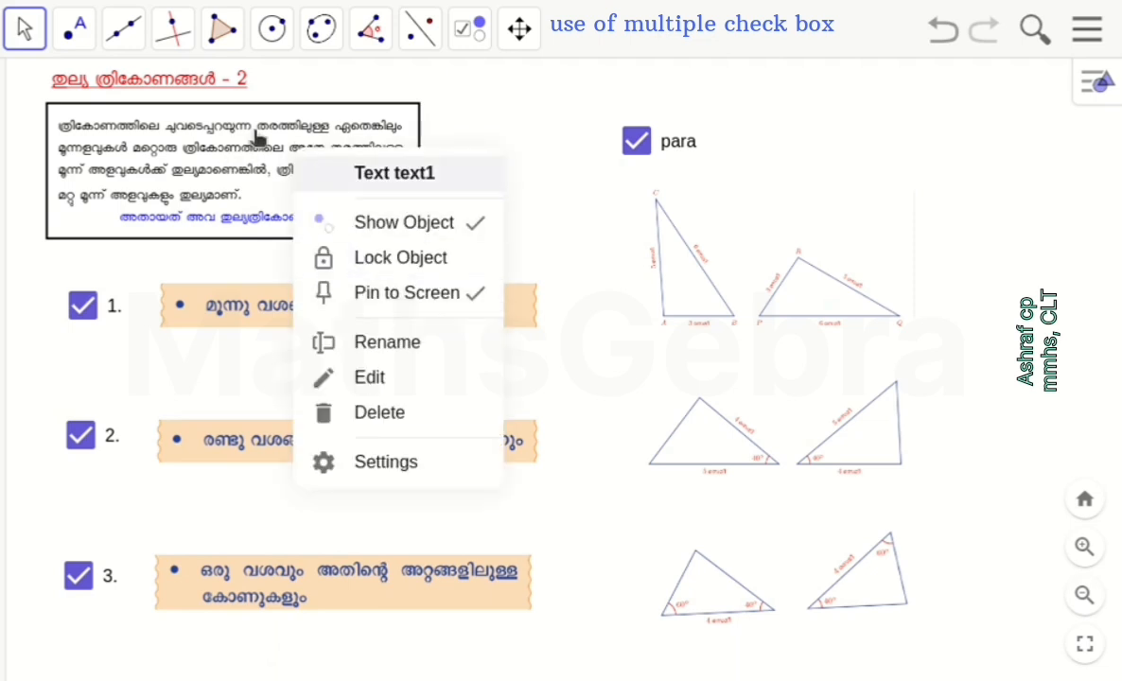
click(406, 462)
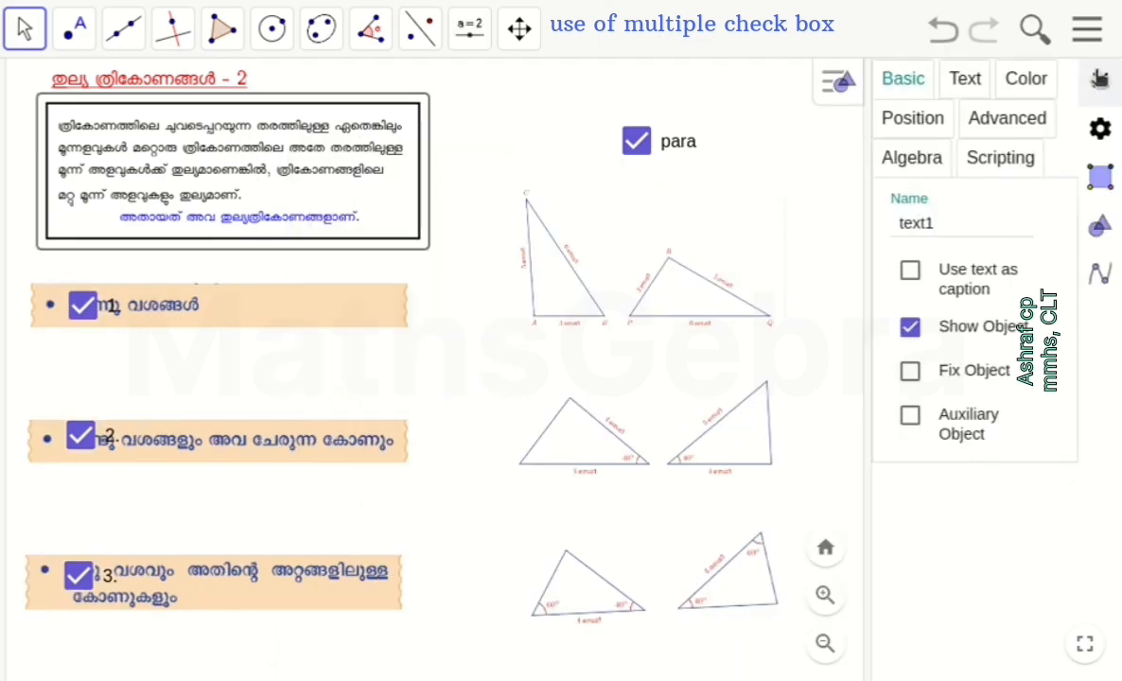
click(1018, 121)
click(910, 257)
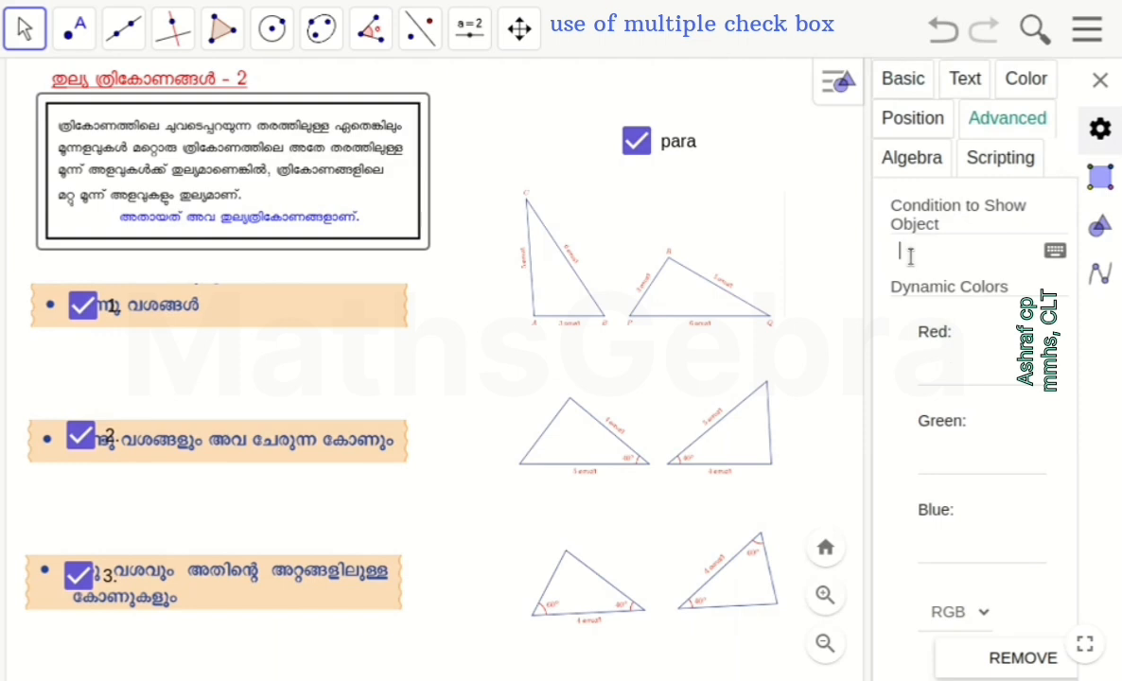
right_click(639, 151)
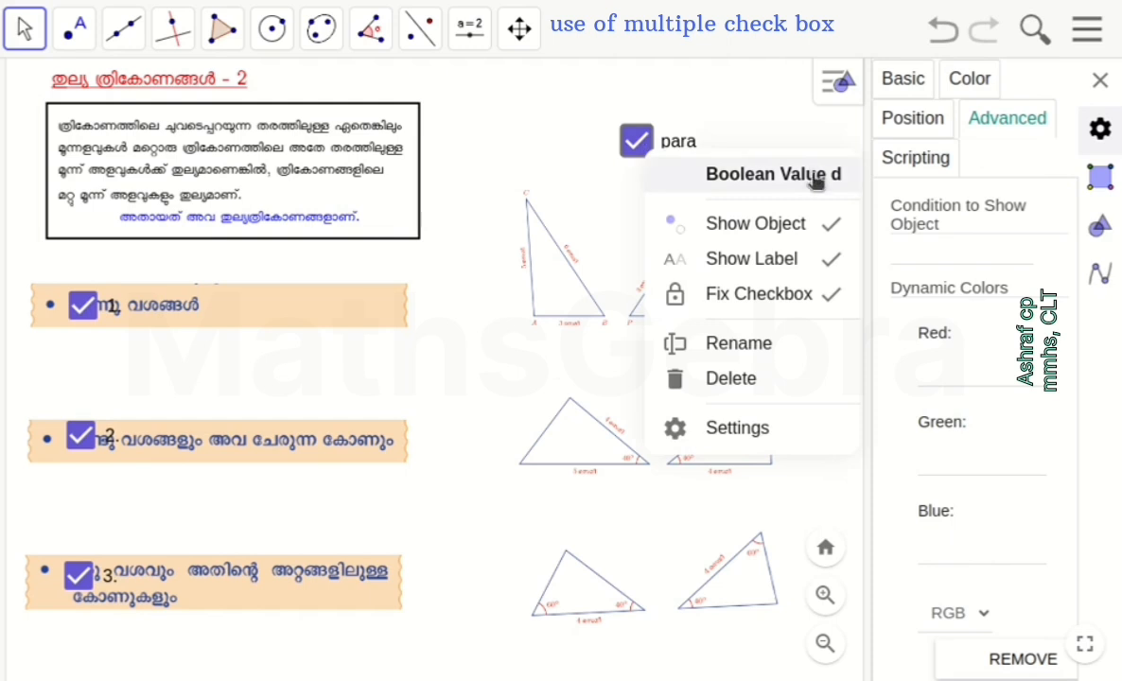
click(307, 151)
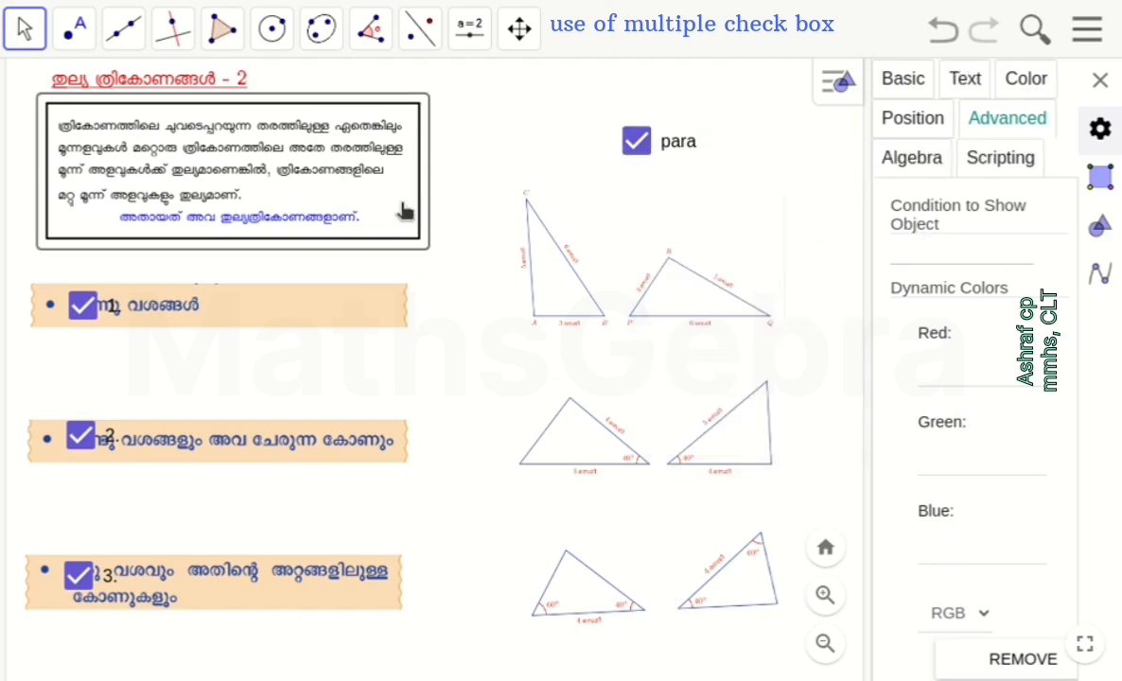
click(925, 247)
text(d)
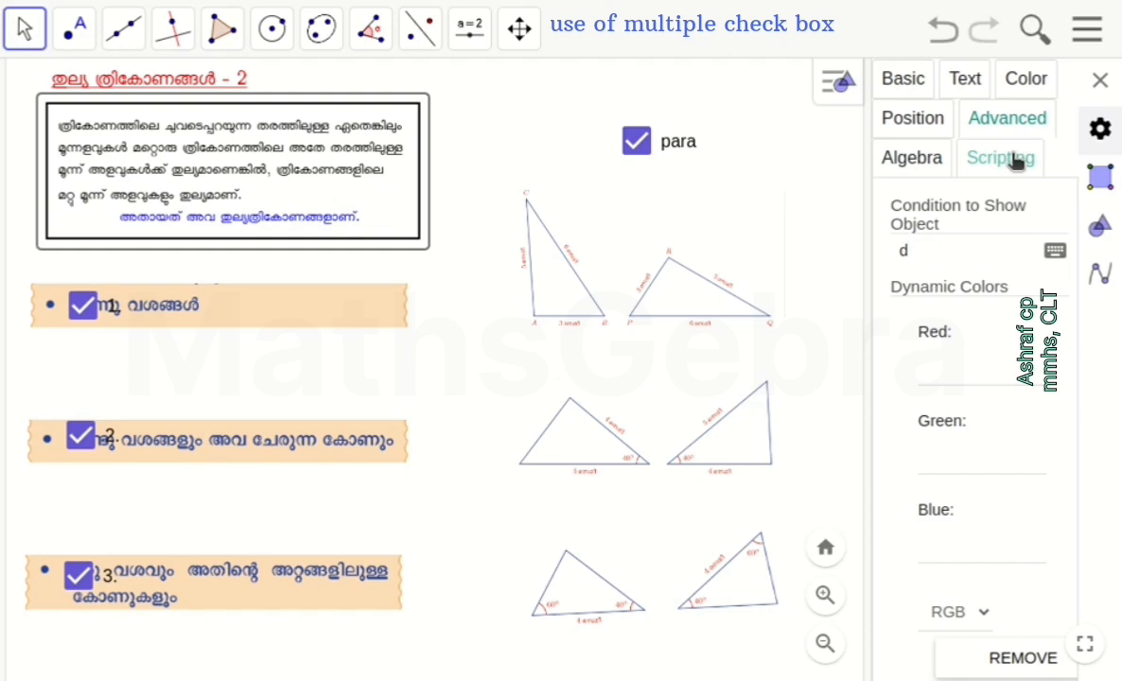
click(1100, 82)
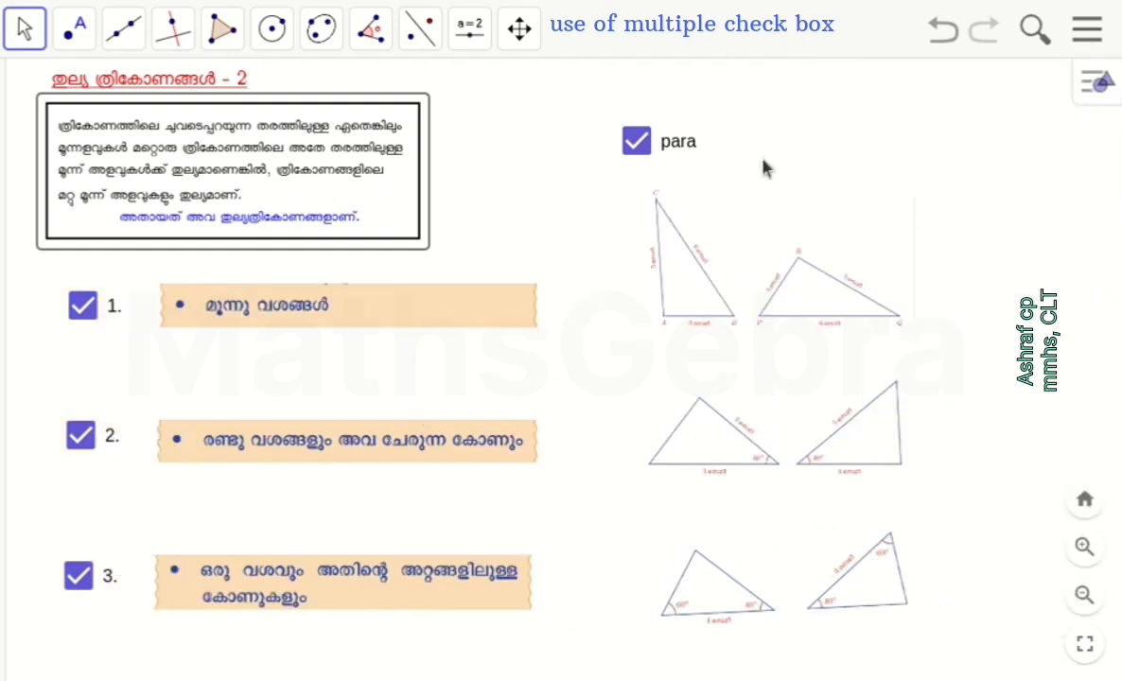
Toggle the para check box off and on to test hiding and showing the framed paragraph
click(637, 142)
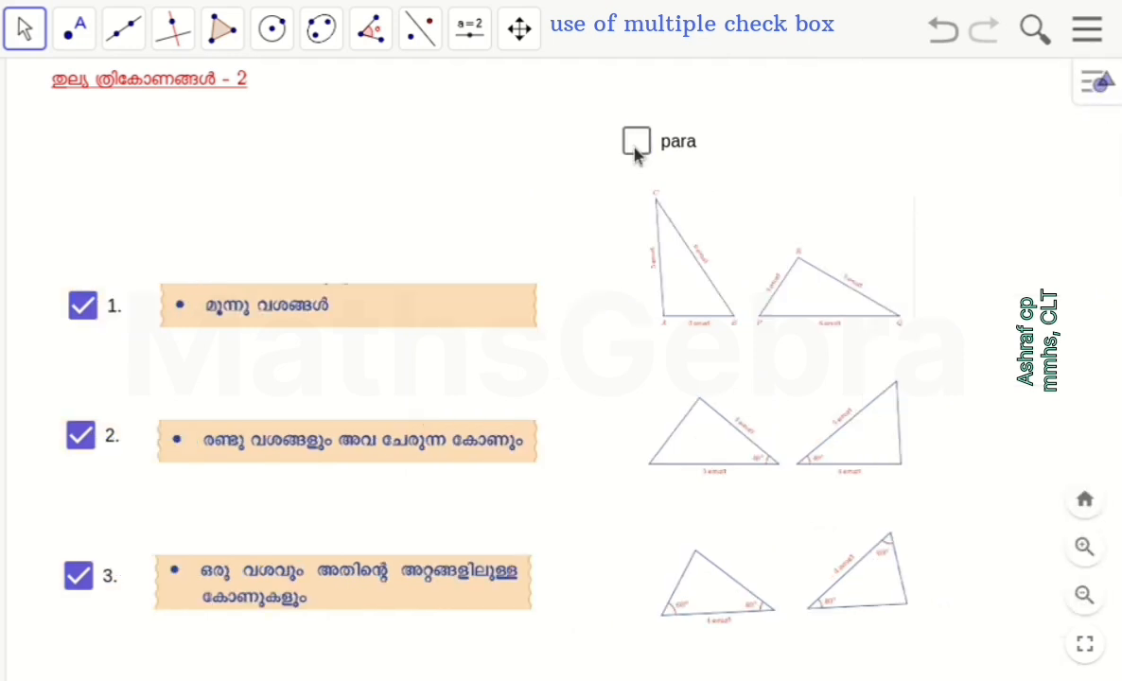
click(636, 144)
click(636, 144)
click(636, 144)
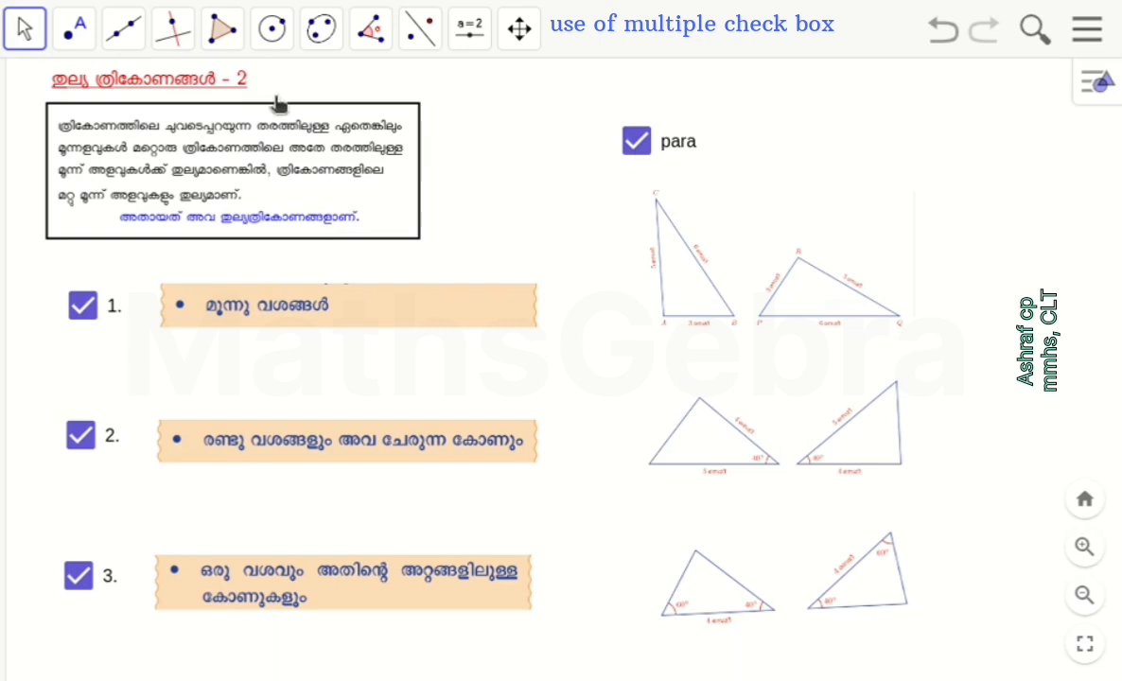
click(636, 144)
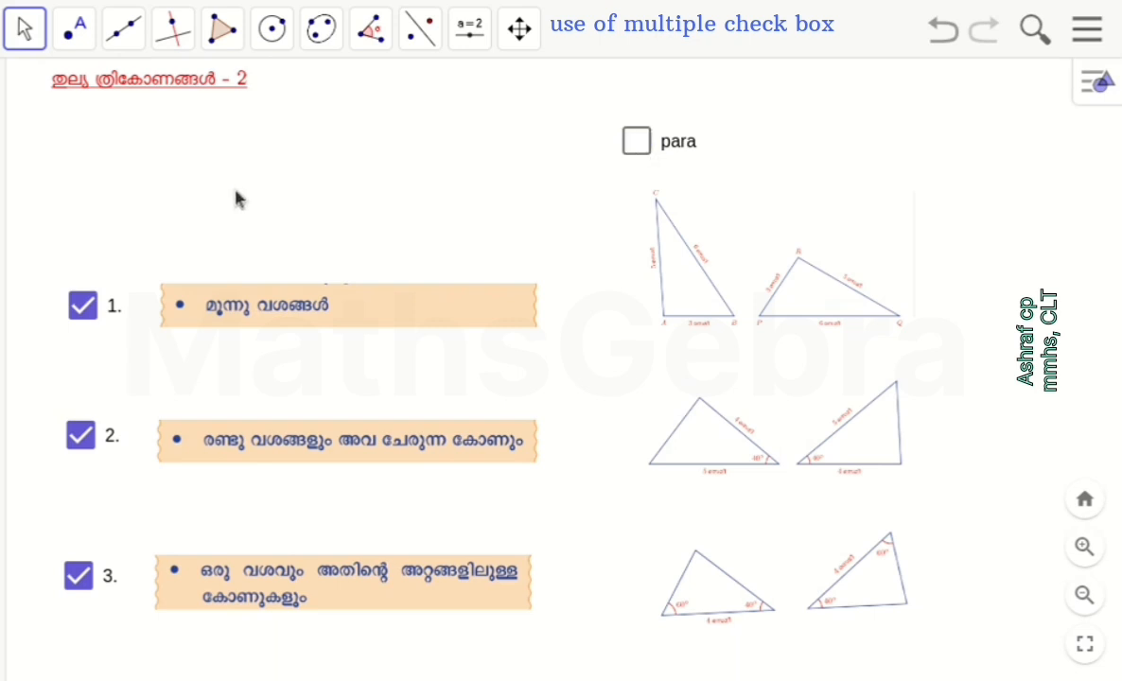
click(636, 142)
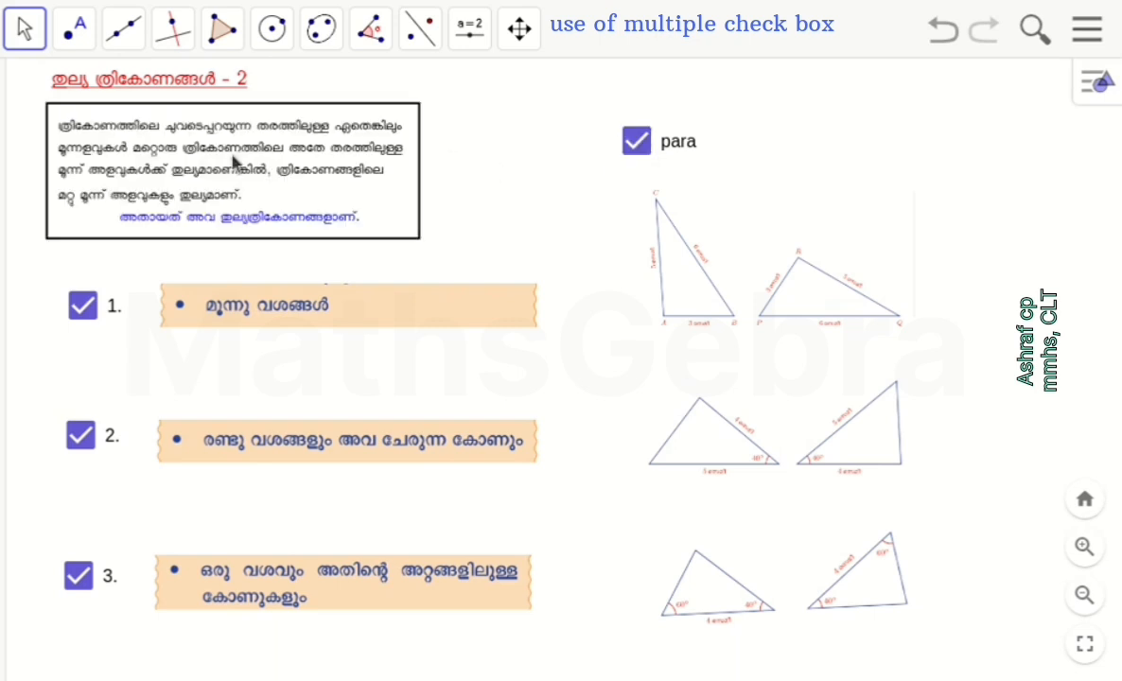
double_click(192, 109)
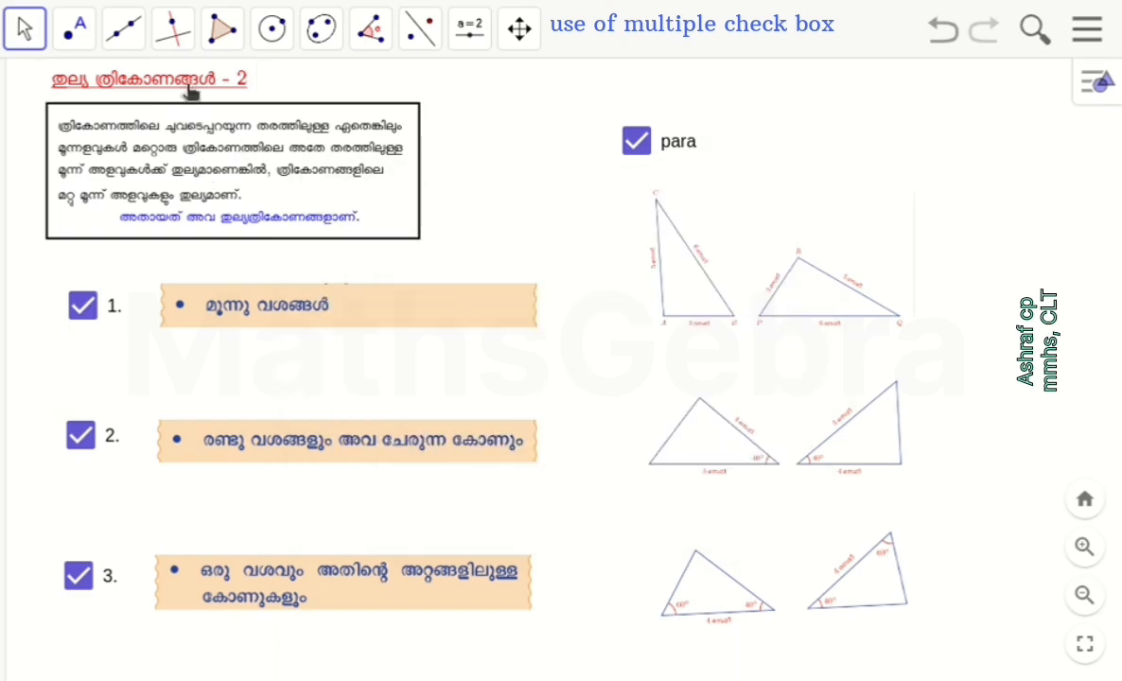
click(470, 28)
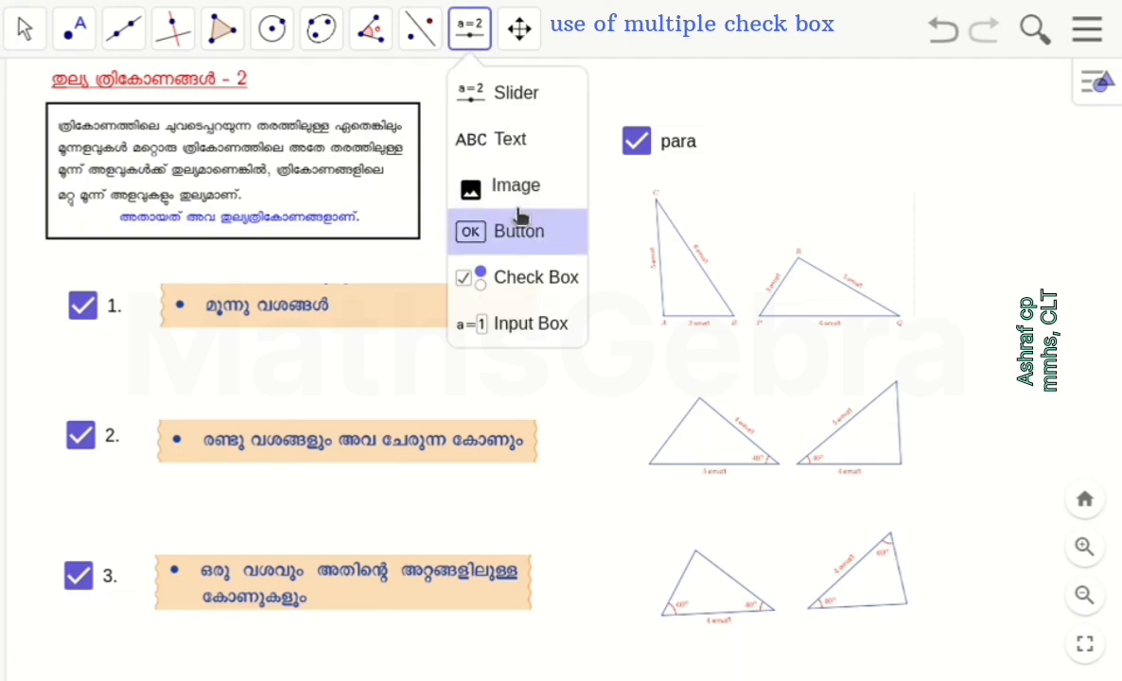
click(517, 239)
click(502, 94)
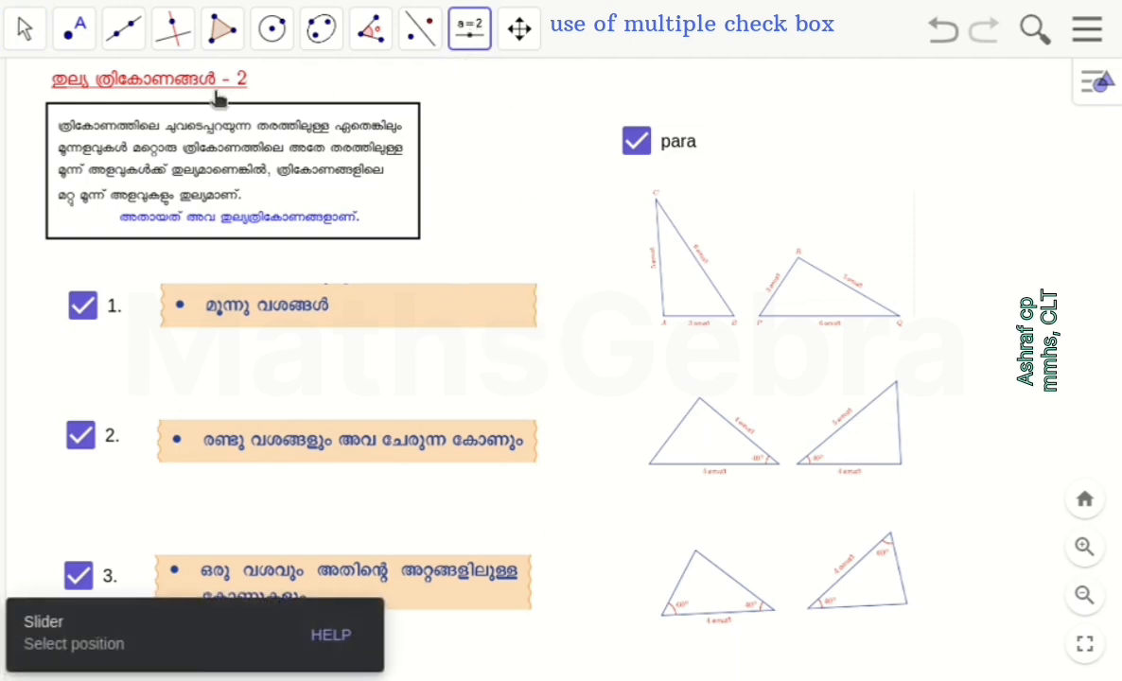
Give the red title text an On Click script containing SetValue[d, true]
right_click(163, 88)
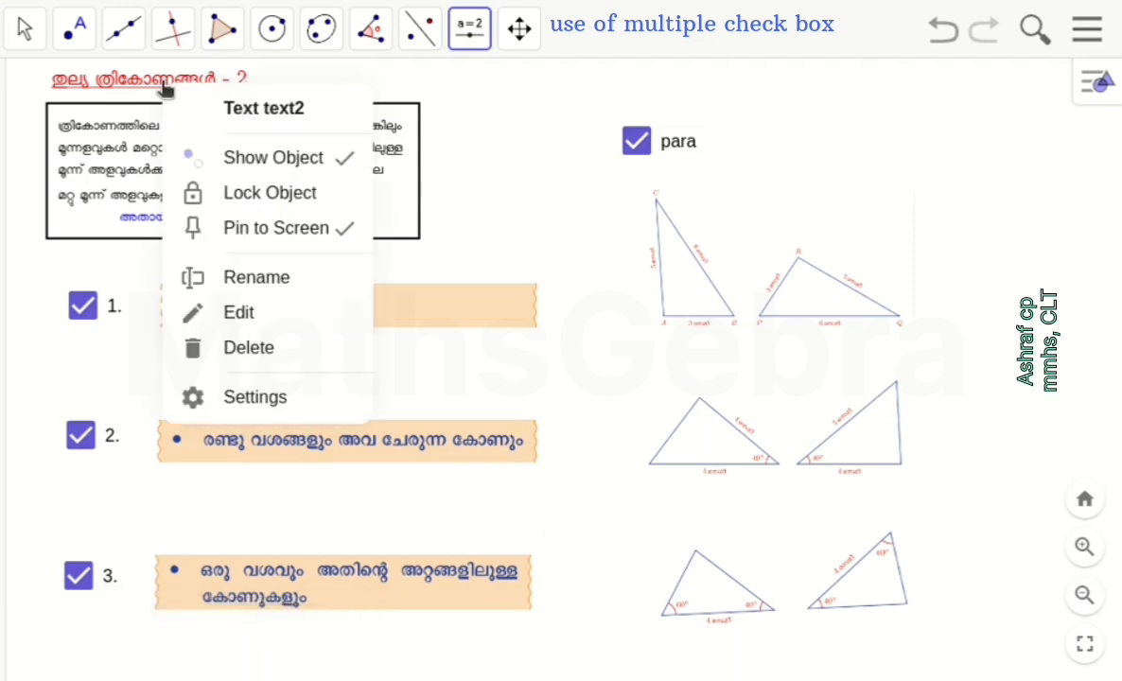
click(365, 402)
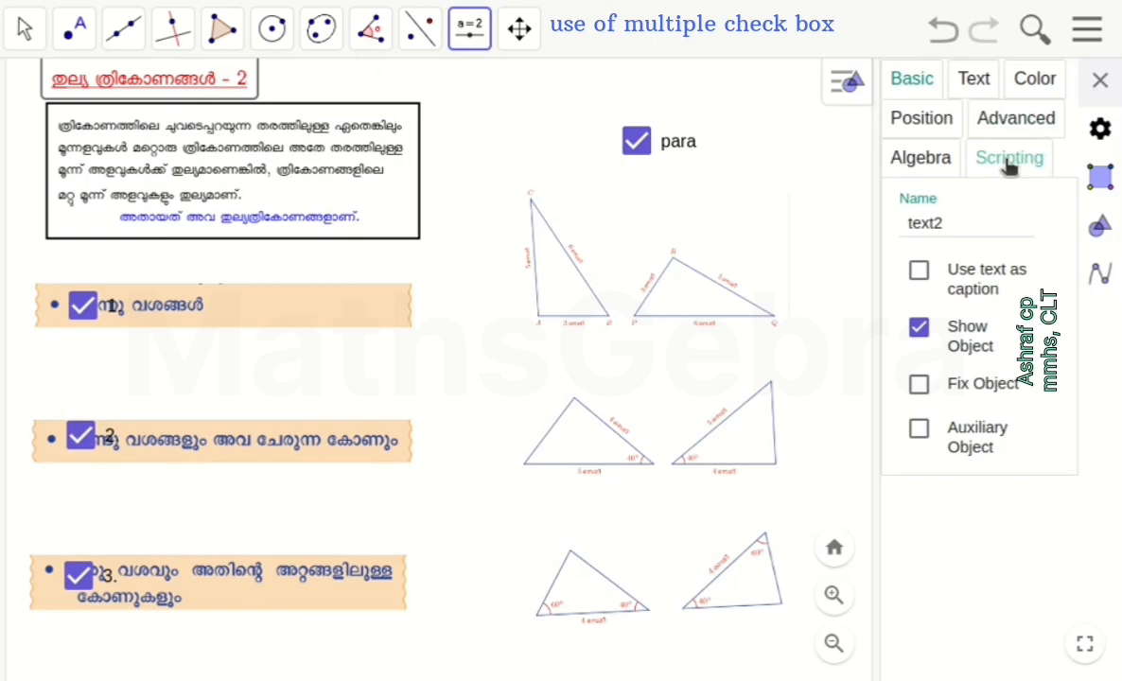
click(1010, 166)
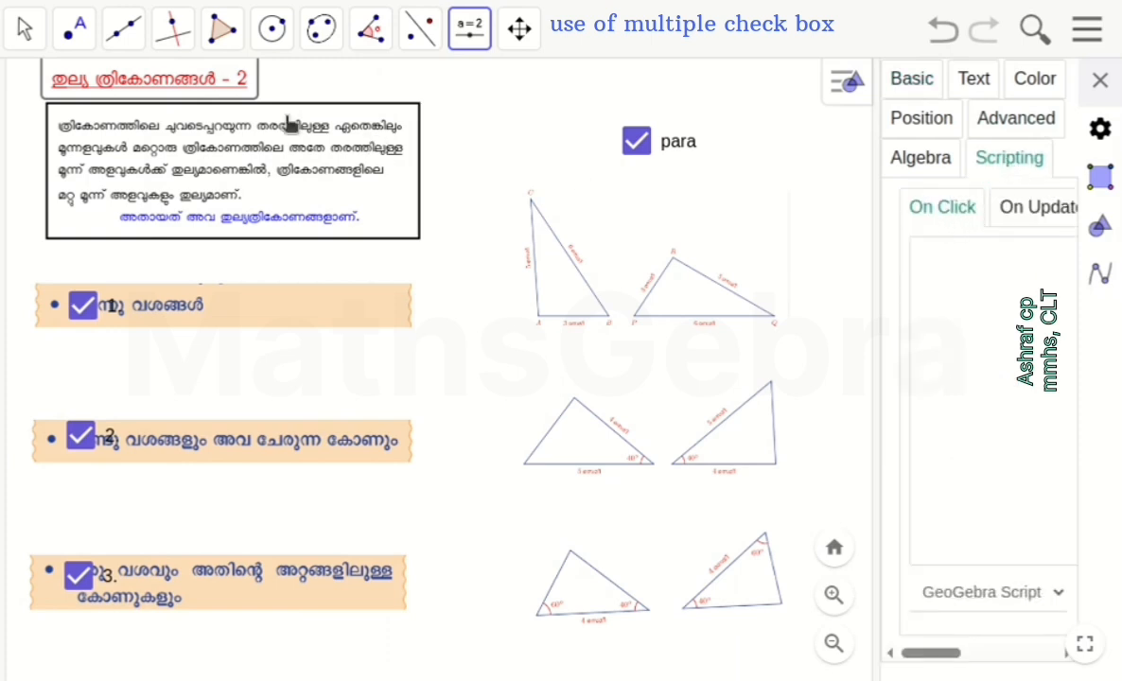
drag(871, 282, 736, 283)
click(852, 237)
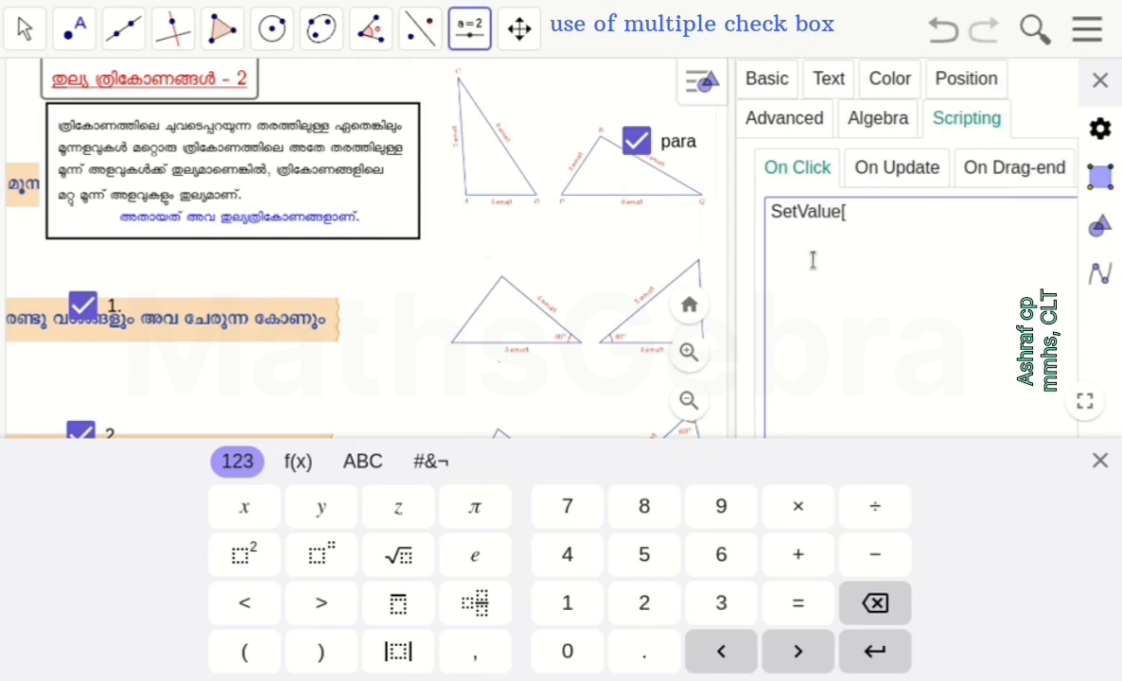
click(1098, 461)
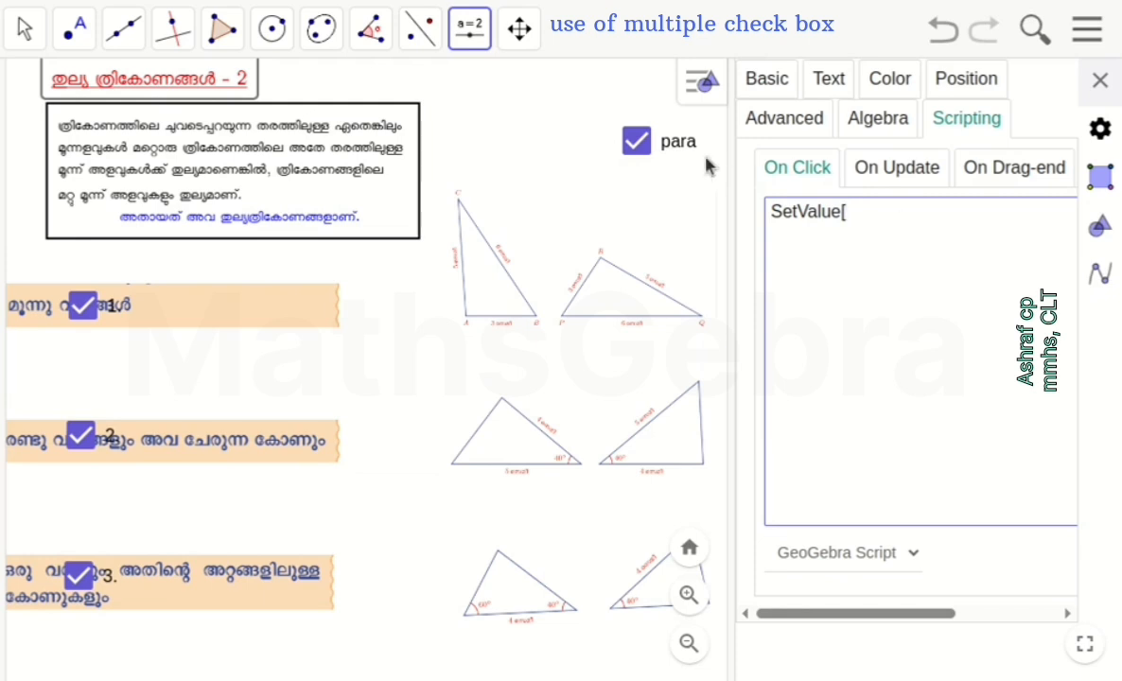
text(d, true)
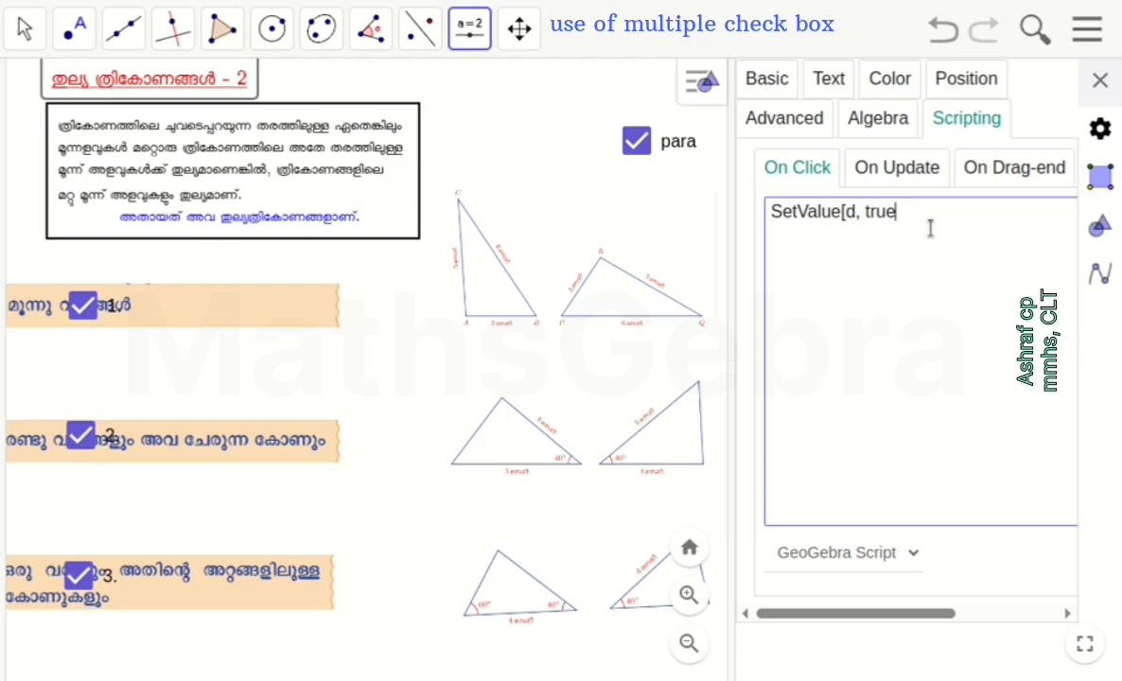
click(1098, 82)
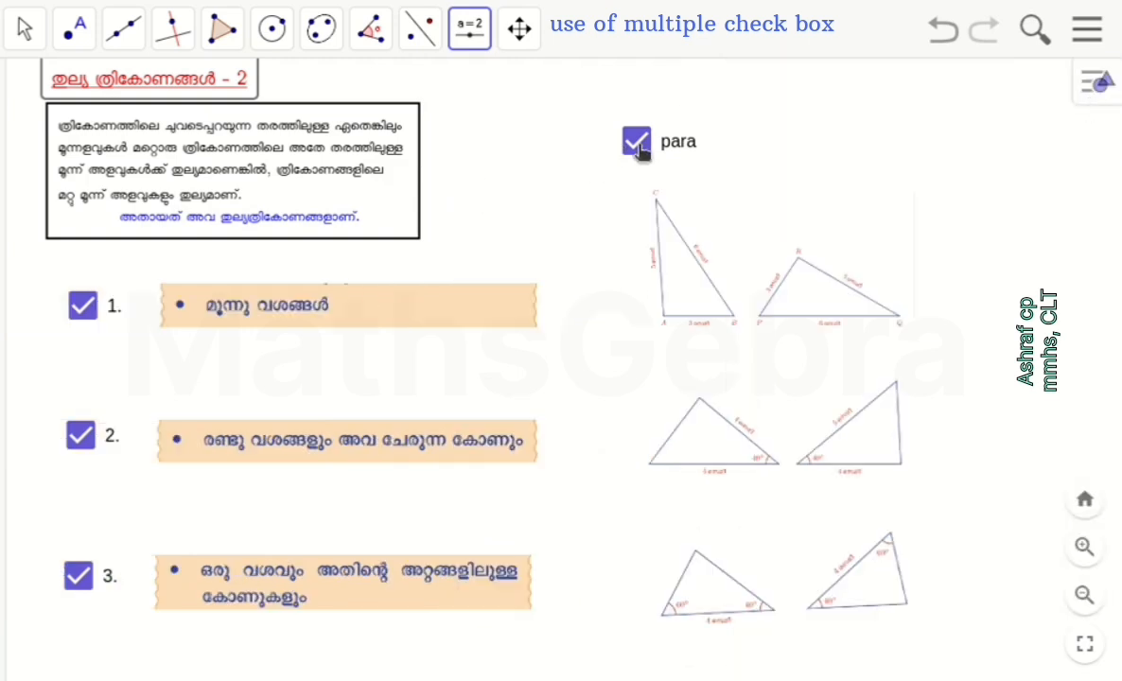
Hide the framed paragraph with the para check box, and test the title's script to show it again
click(20, 31)
click(639, 146)
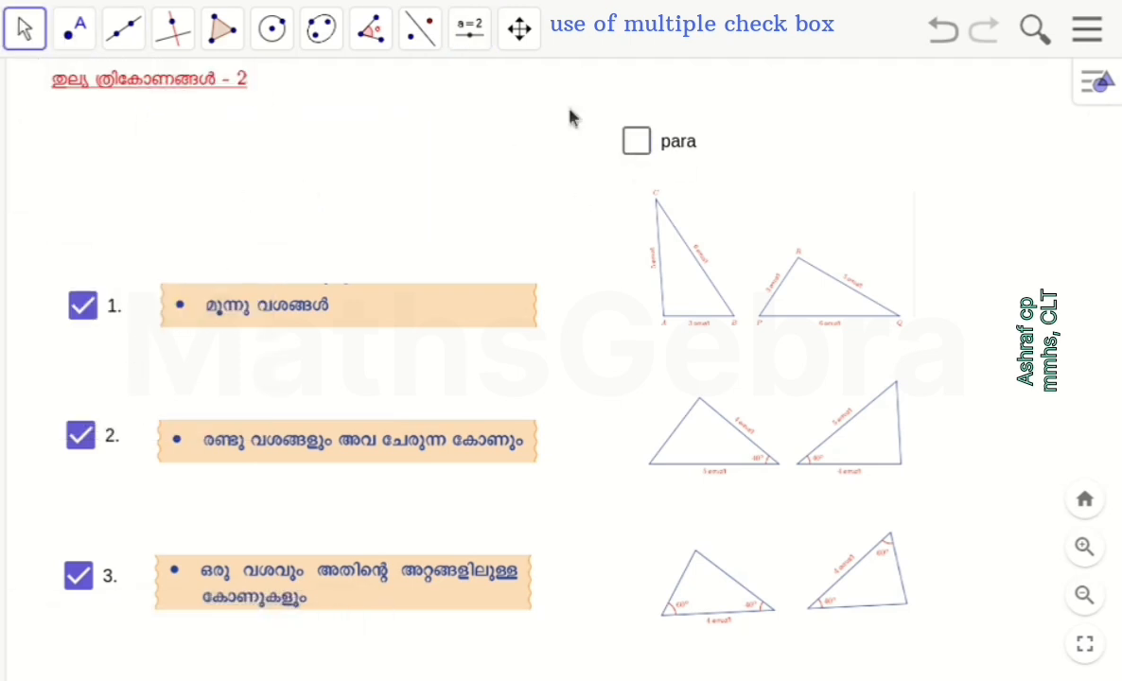
click(209, 87)
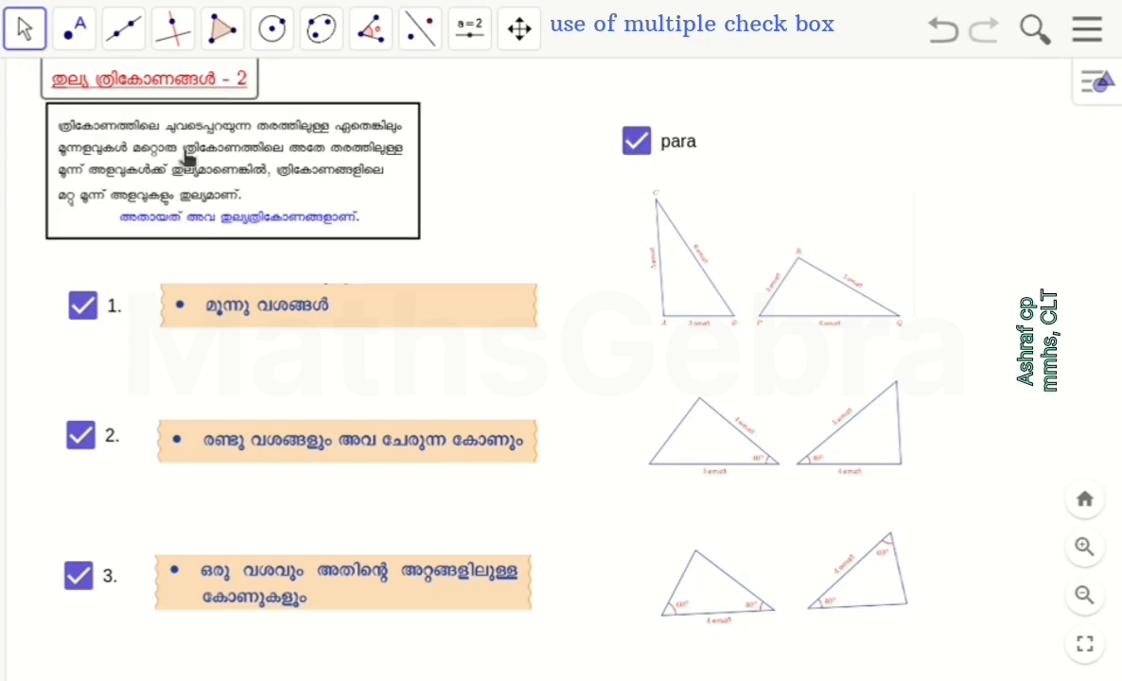
Turn off check boxes 1, 3 and para
click(81, 303)
click(78, 574)
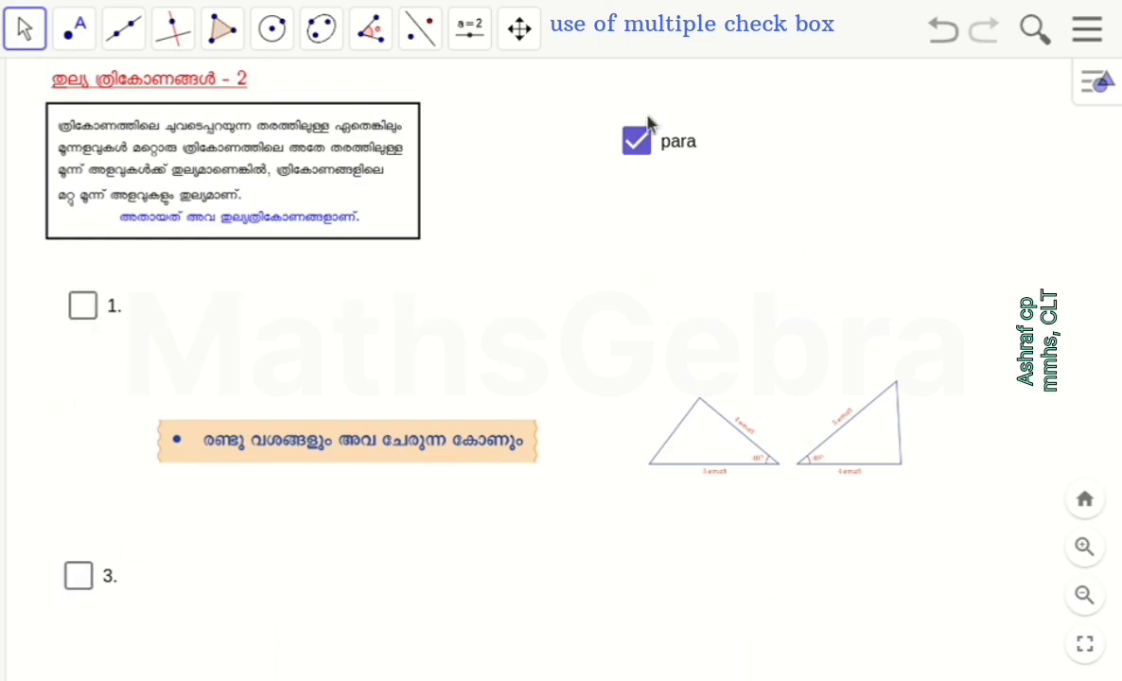
click(637, 143)
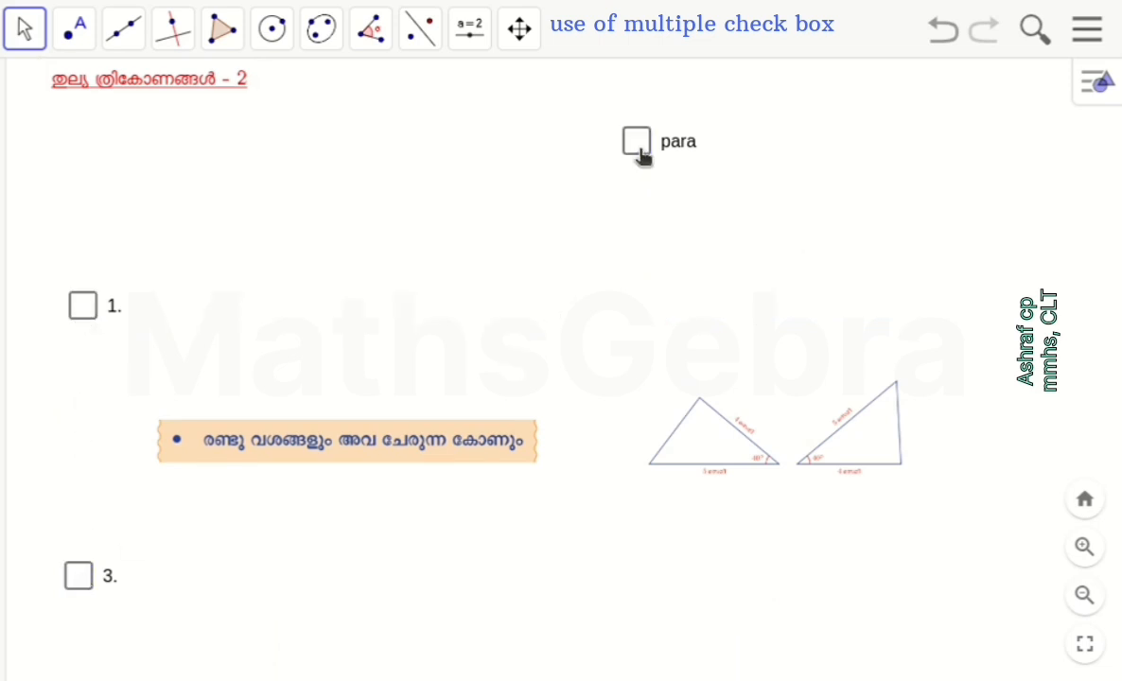
Place a button captioned Reset to the right of the para check box, with the script line SetValue[a,false]
click(502, 24)
click(478, 26)
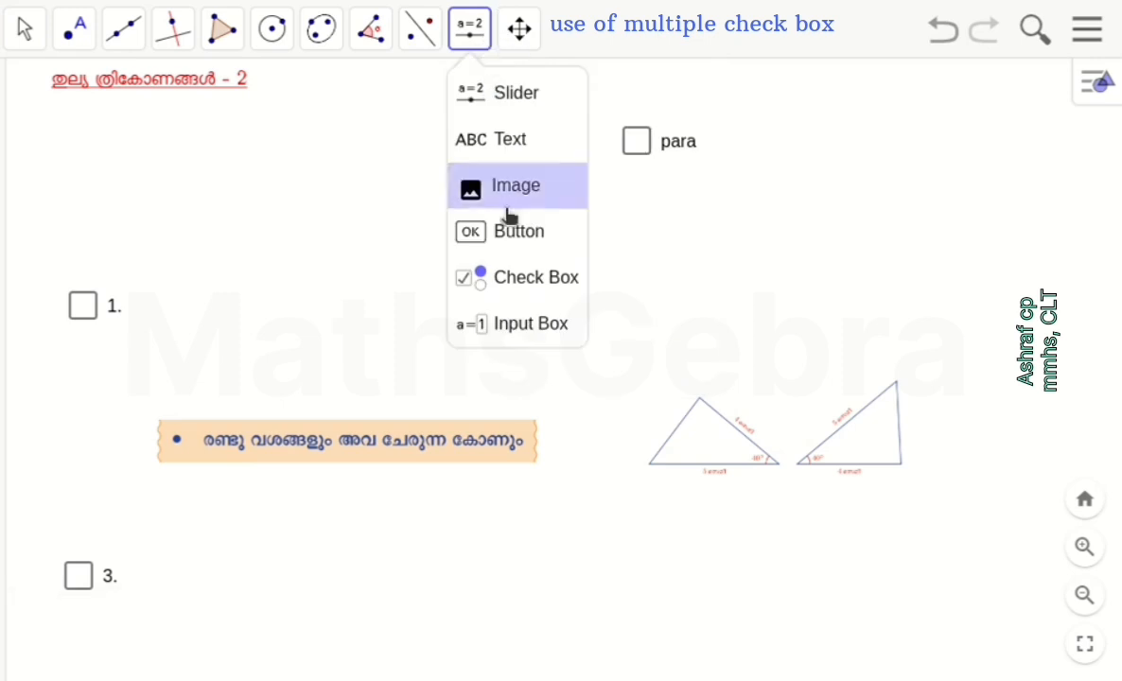
click(515, 232)
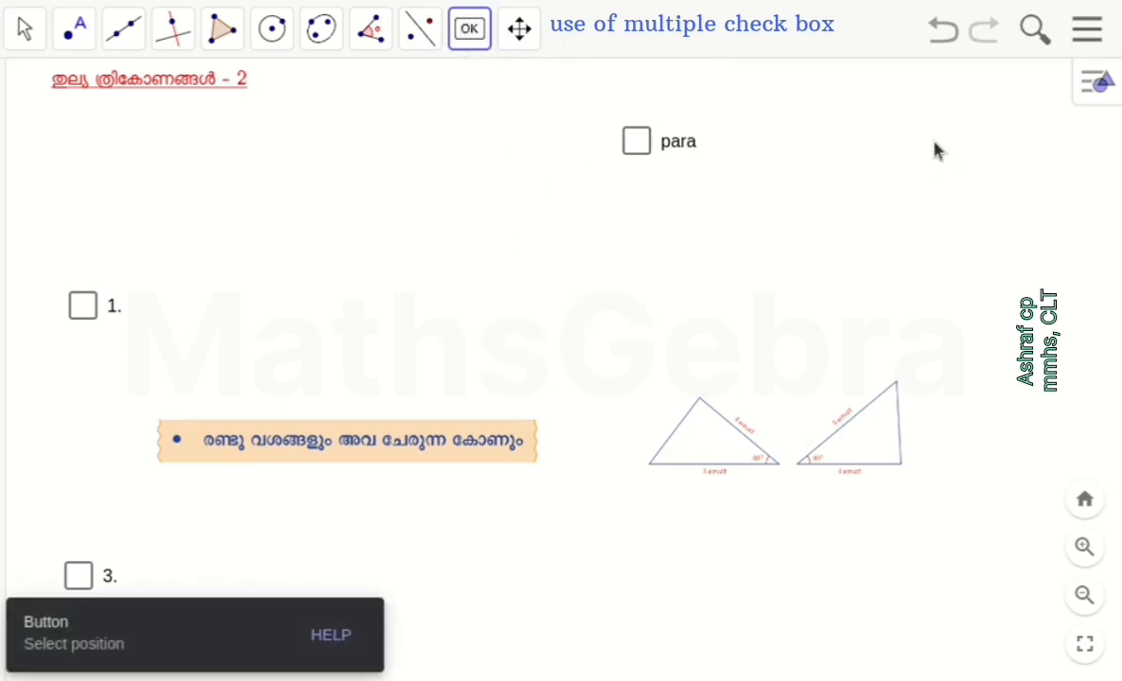
click(935, 151)
click(480, 225)
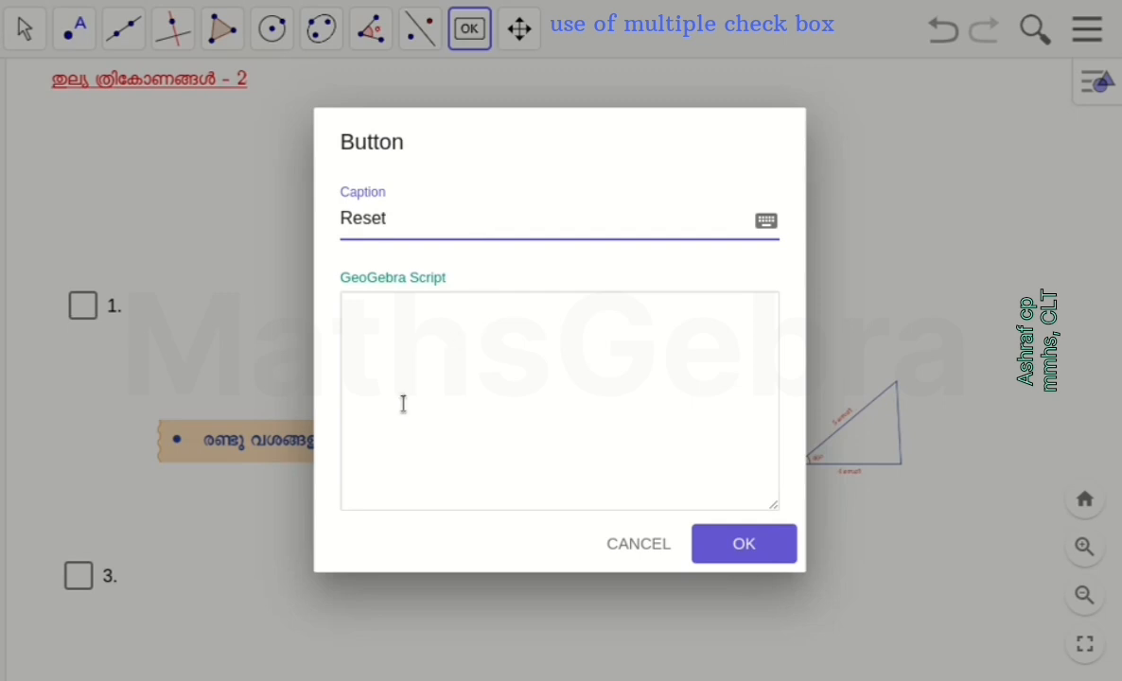
click(422, 369)
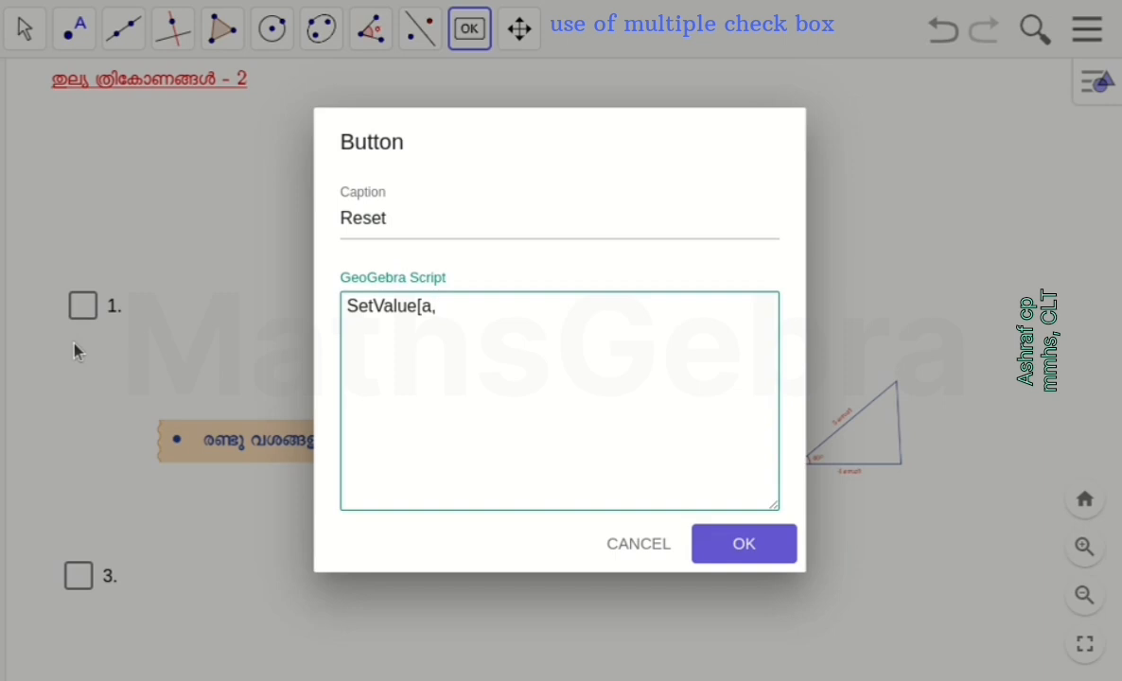
text(alse)
Duplicate the script line for b, c and d so the Reset button sets all four values to false, and create it
drag(494, 308, 307, 301)
key(ctrl+c)
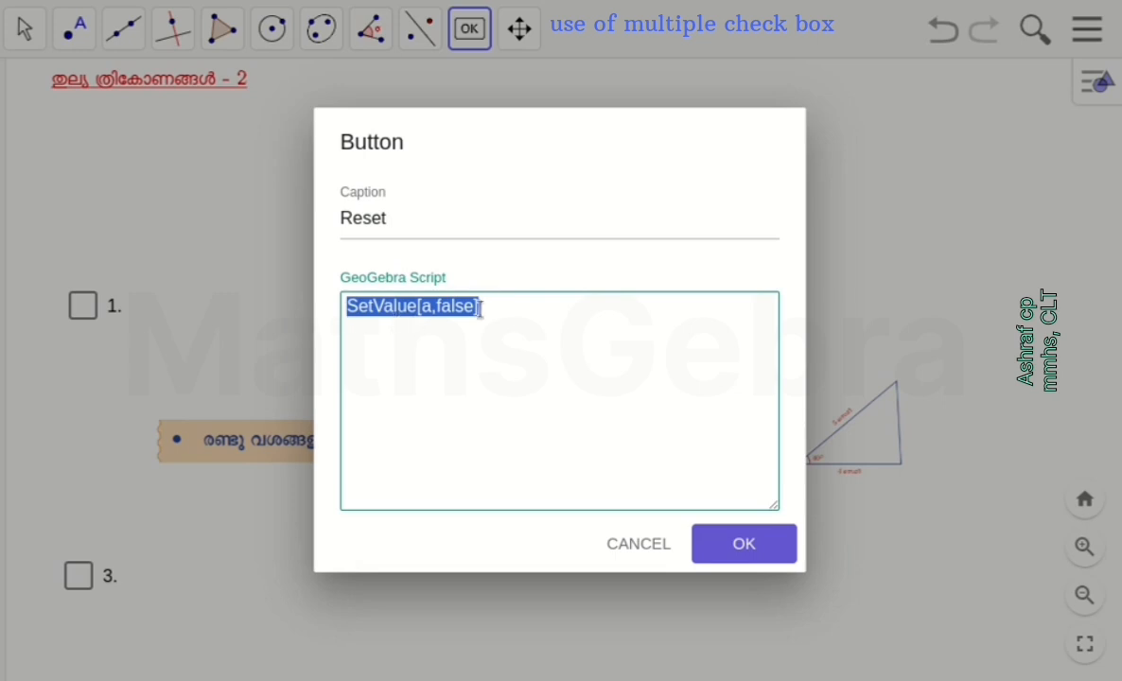
click(505, 301)
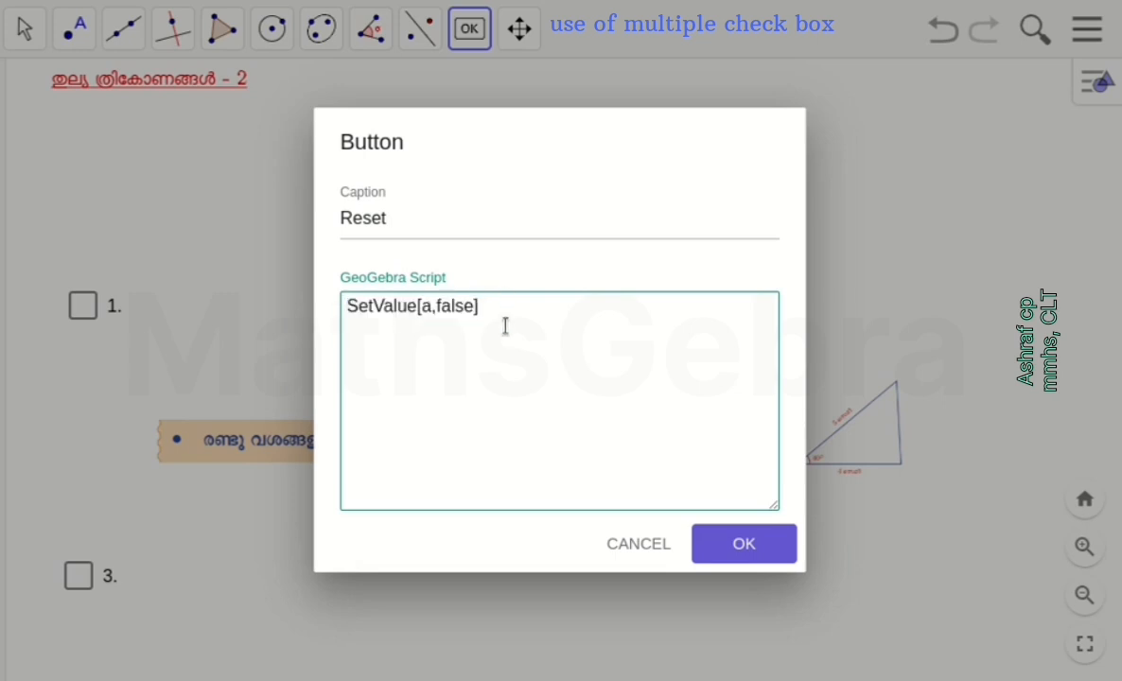
key(Return)
key(ctrl+v)
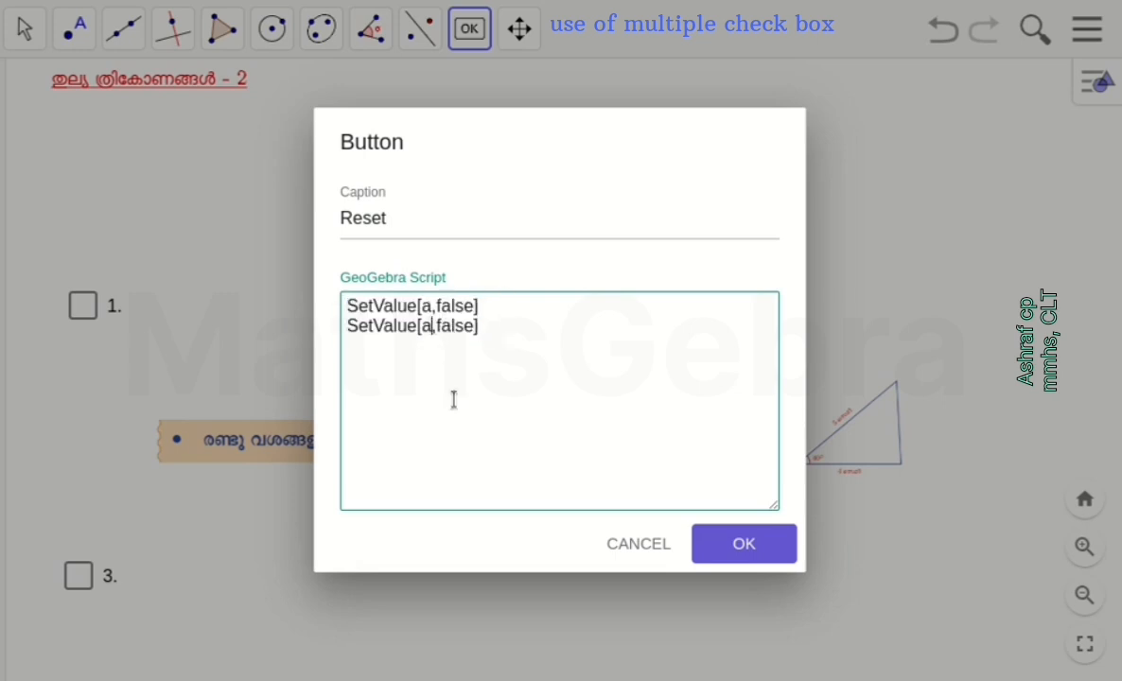
key(BackSpace)
text(b)
key(End)
key(Return)
key(ctrl+v)
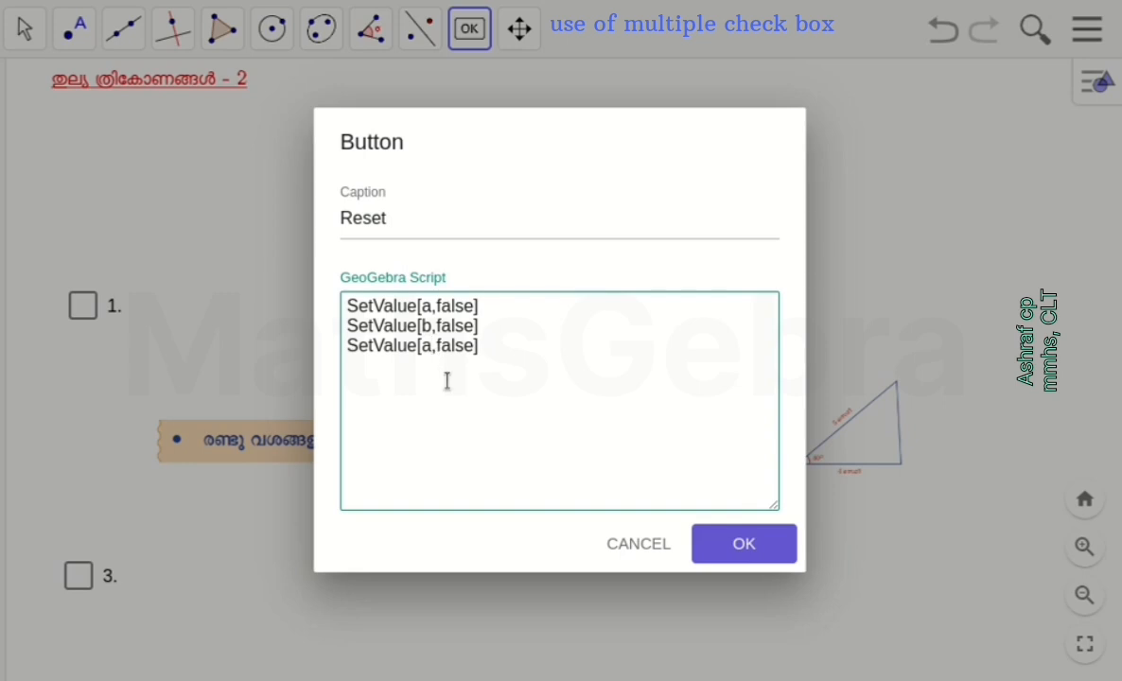
key(BackSpace)
text(c)
key(ctrl+v)
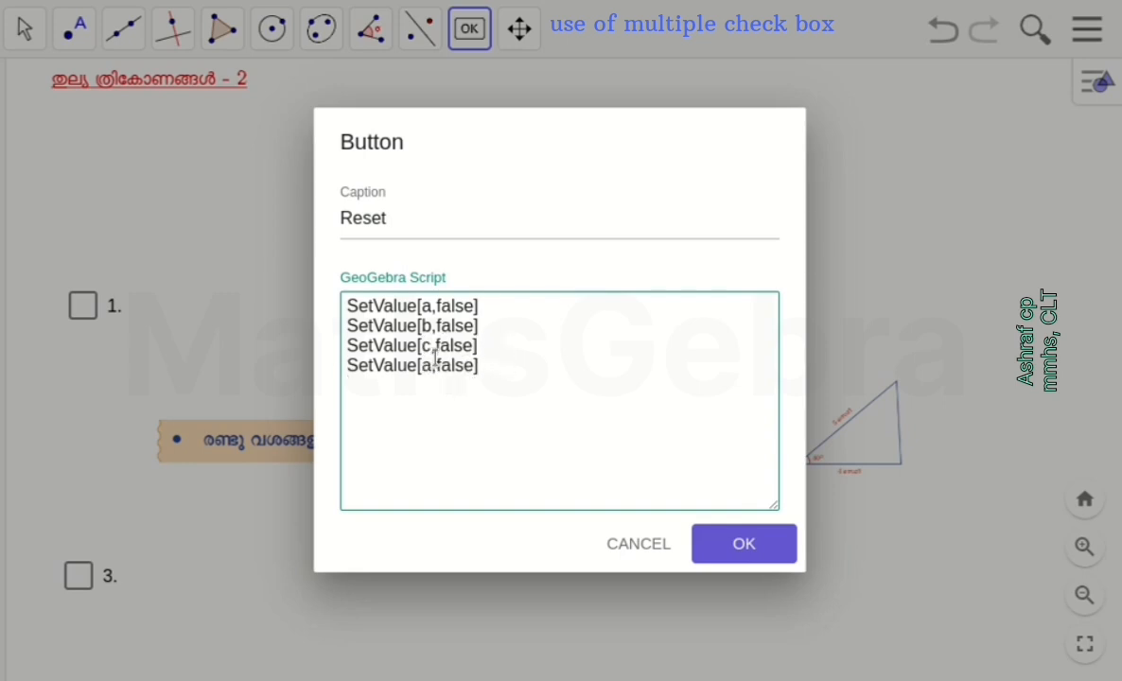
key(BackSpace)
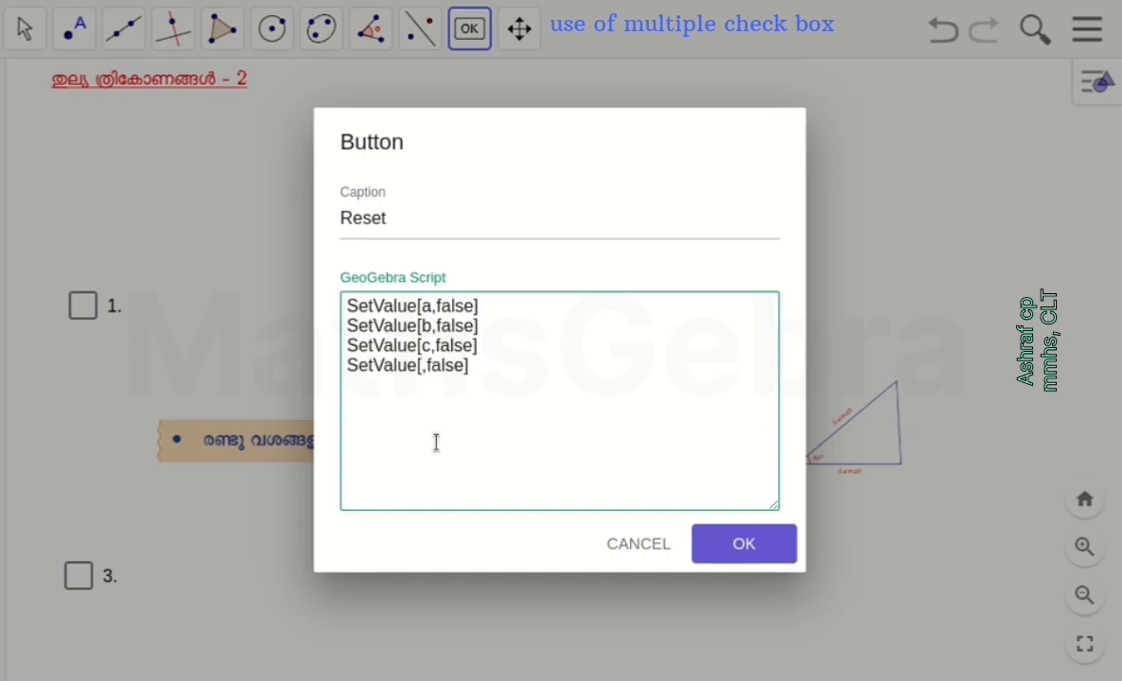
text(d)
click(746, 543)
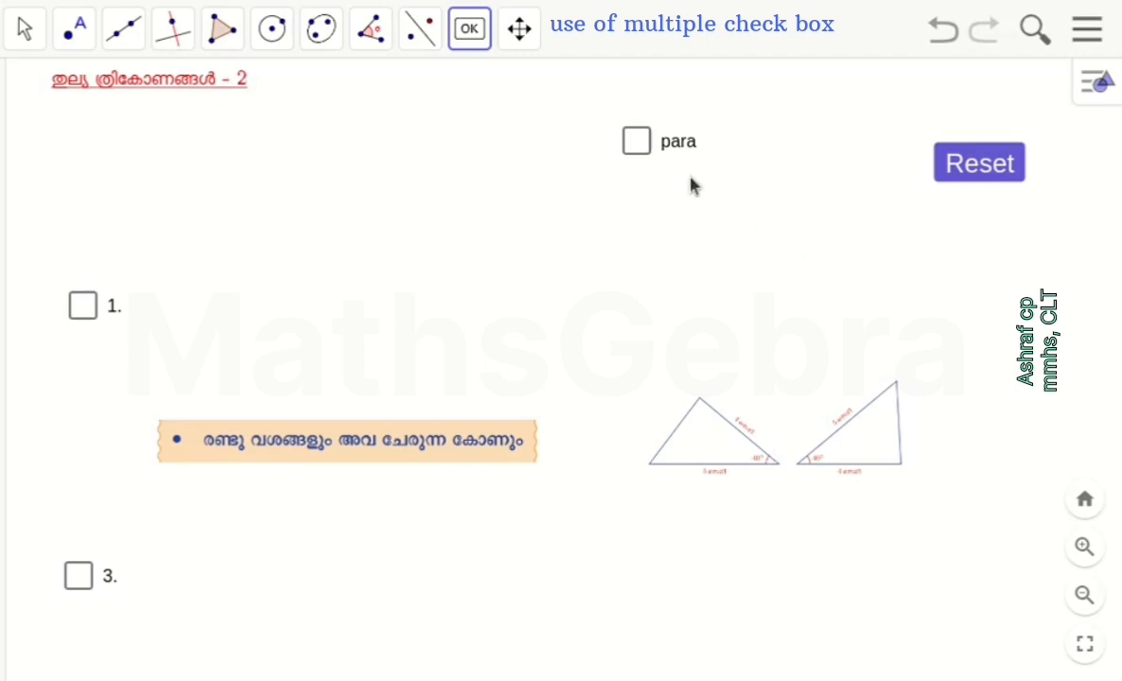
Move the Reset button closer to the para check box and run it to clear every check box
click(26, 30)
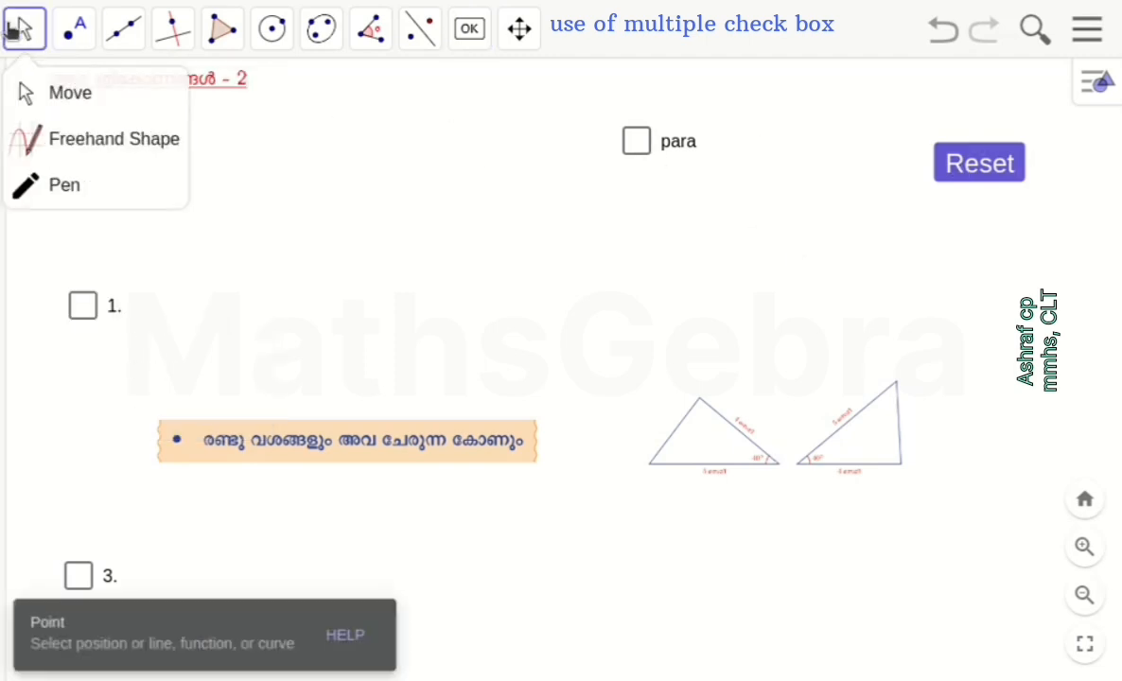
drag(990, 163, 920, 128)
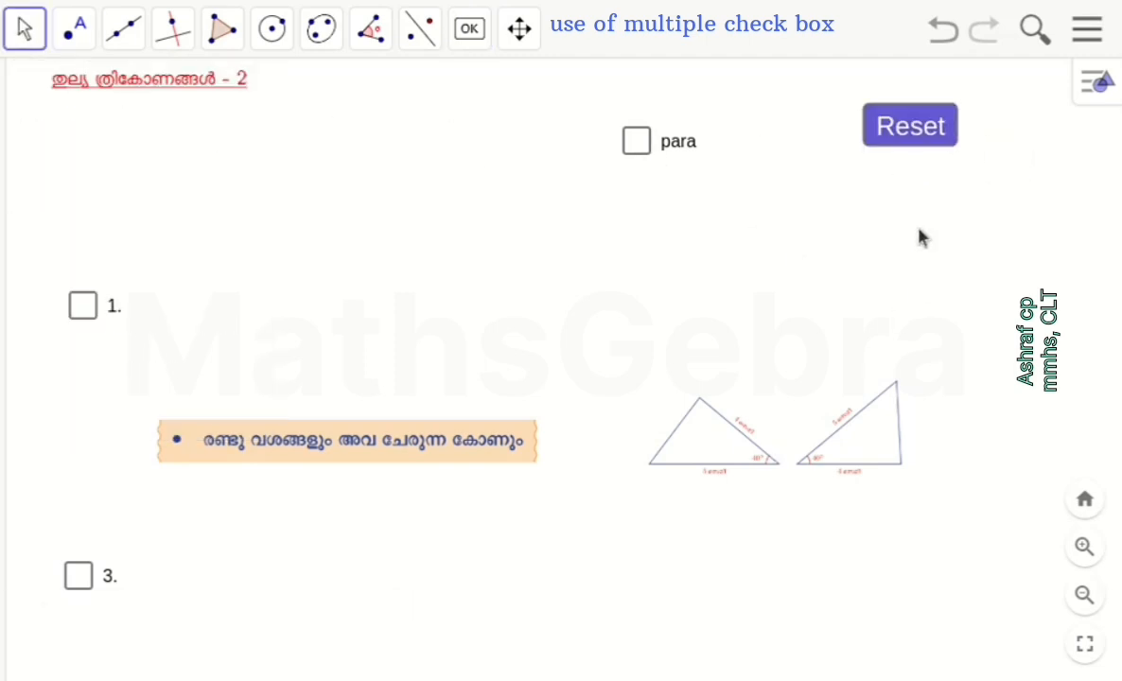
click(910, 133)
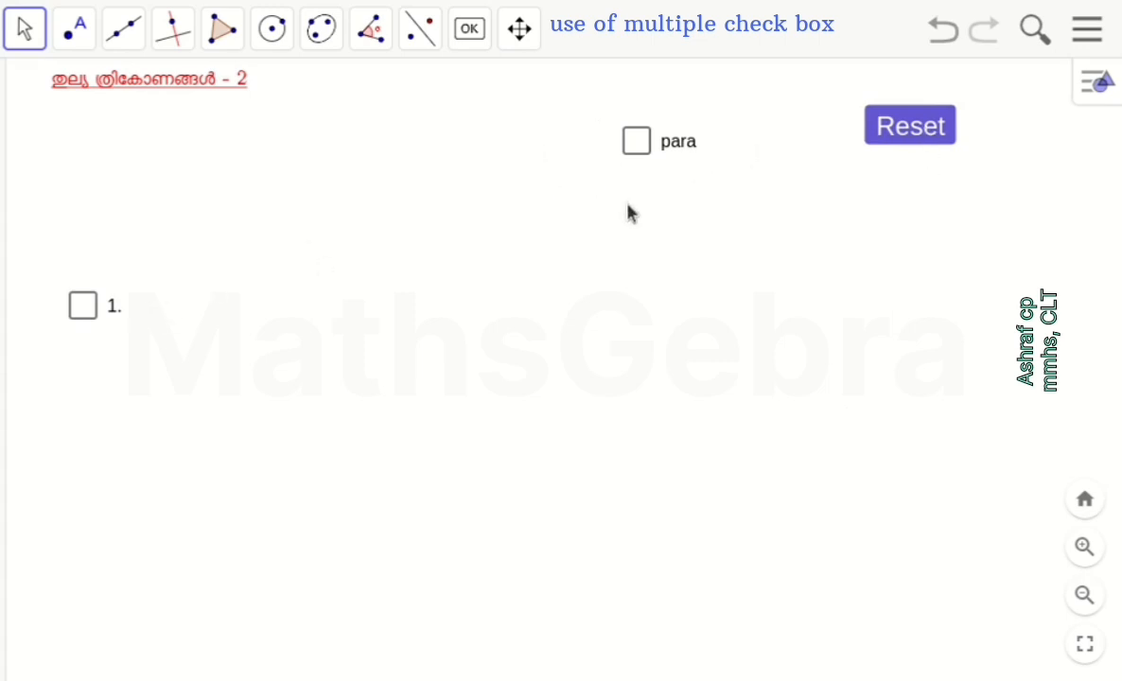
click(906, 131)
Test the worksheet by activating the title and check boxes 1, 2 and 3 in turn, and reset everything
click(121, 88)
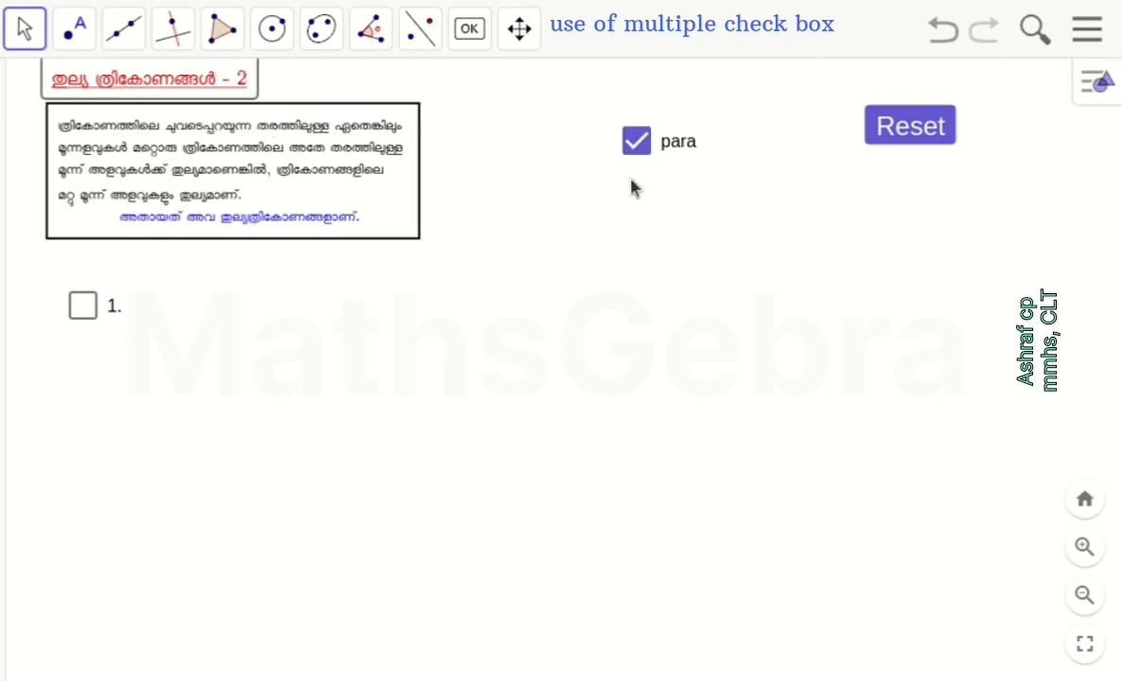
click(82, 304)
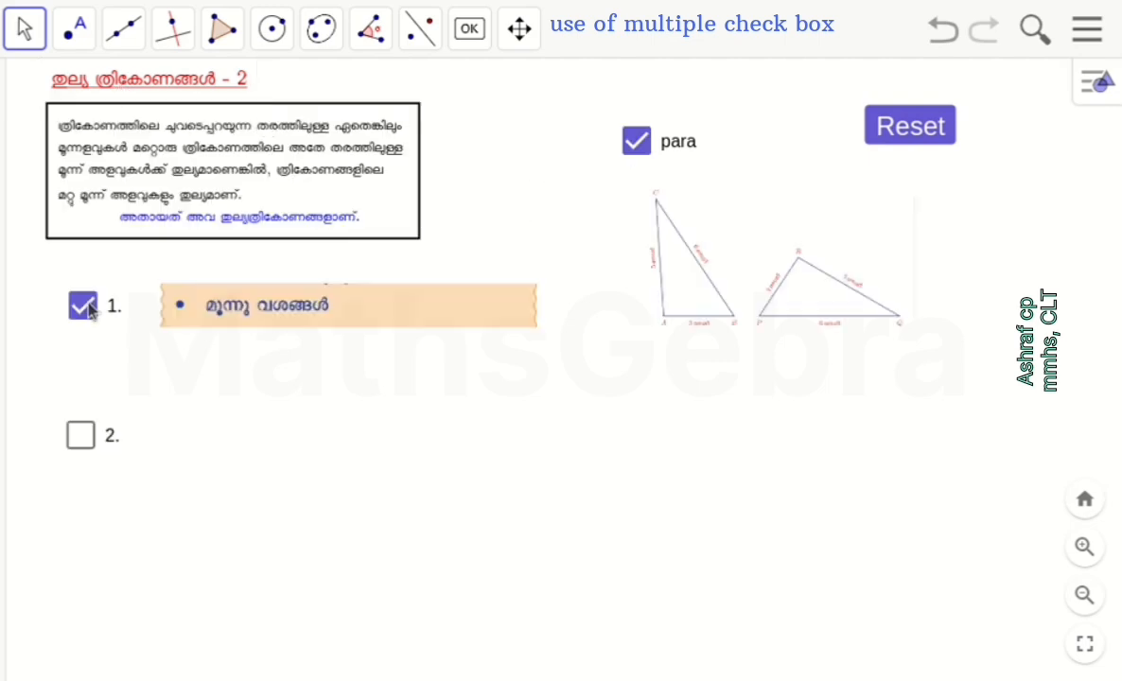
click(80, 436)
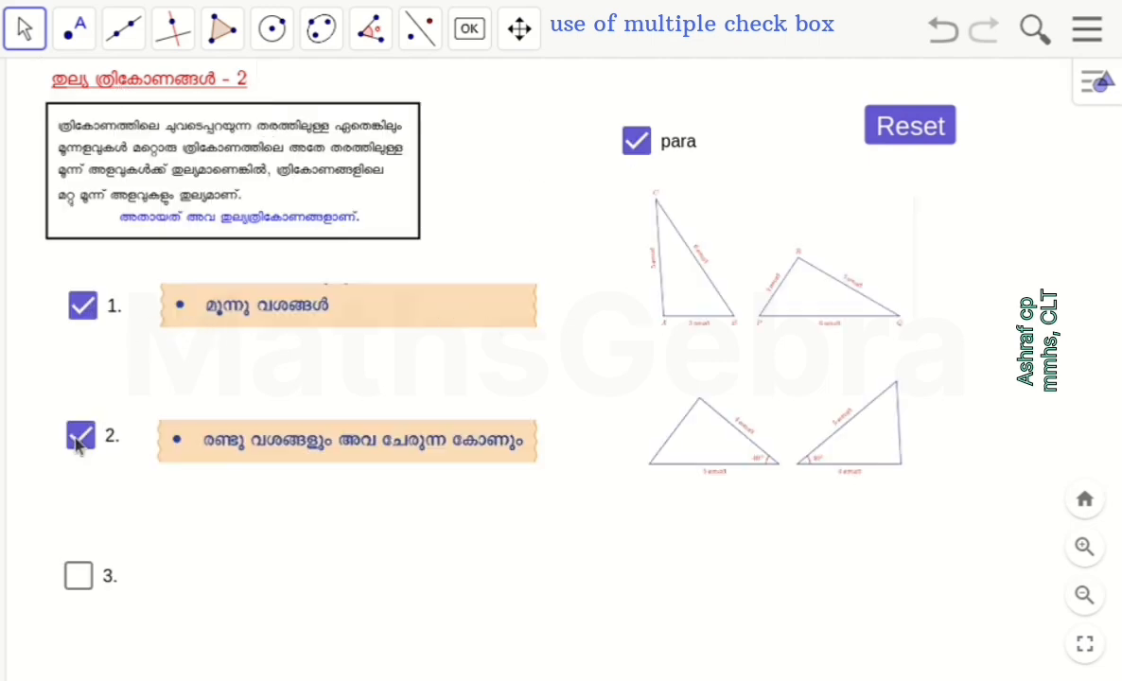
click(79, 575)
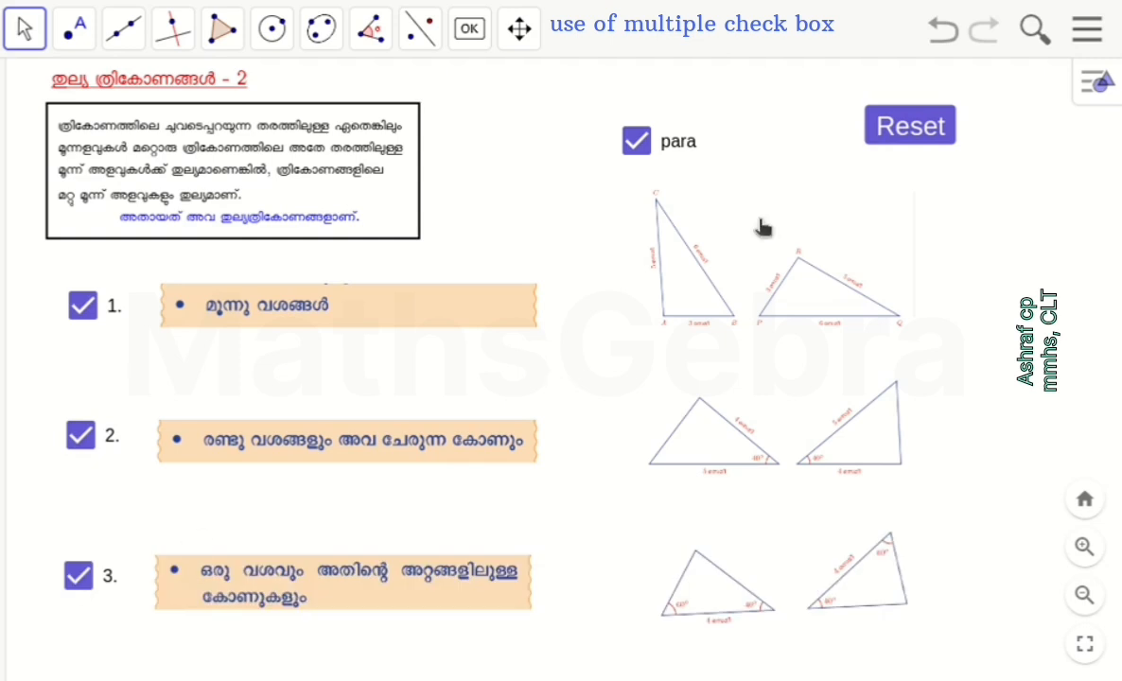
click(899, 125)
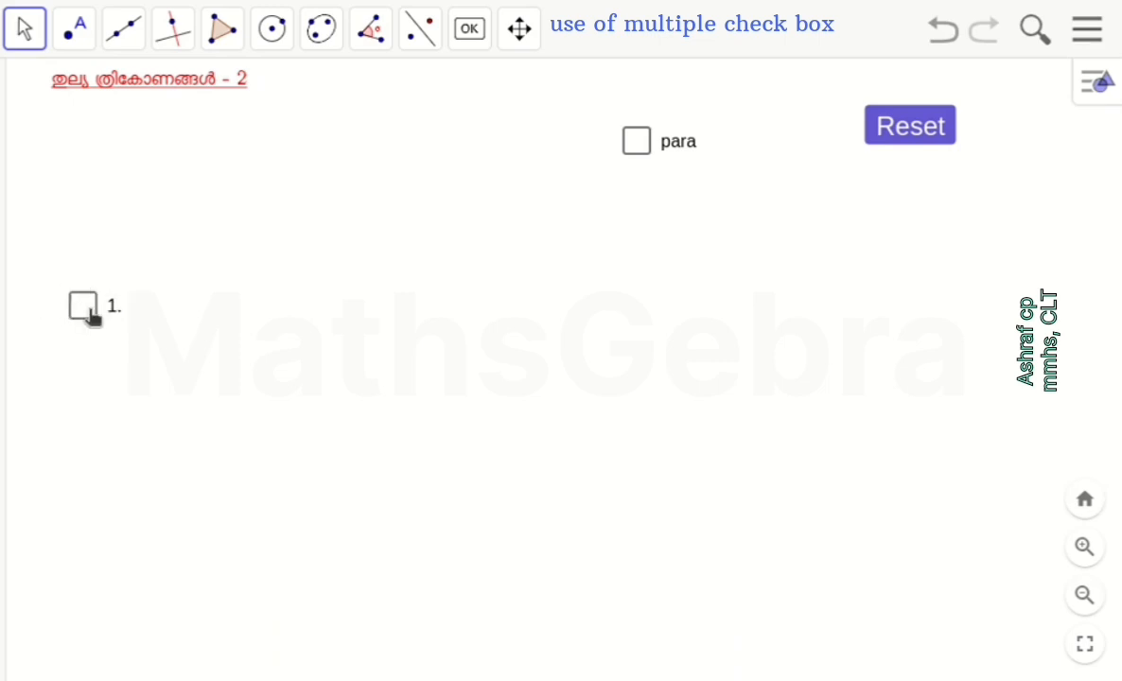
Turn on the para check box and set check box 1's condition to show object to d
click(639, 144)
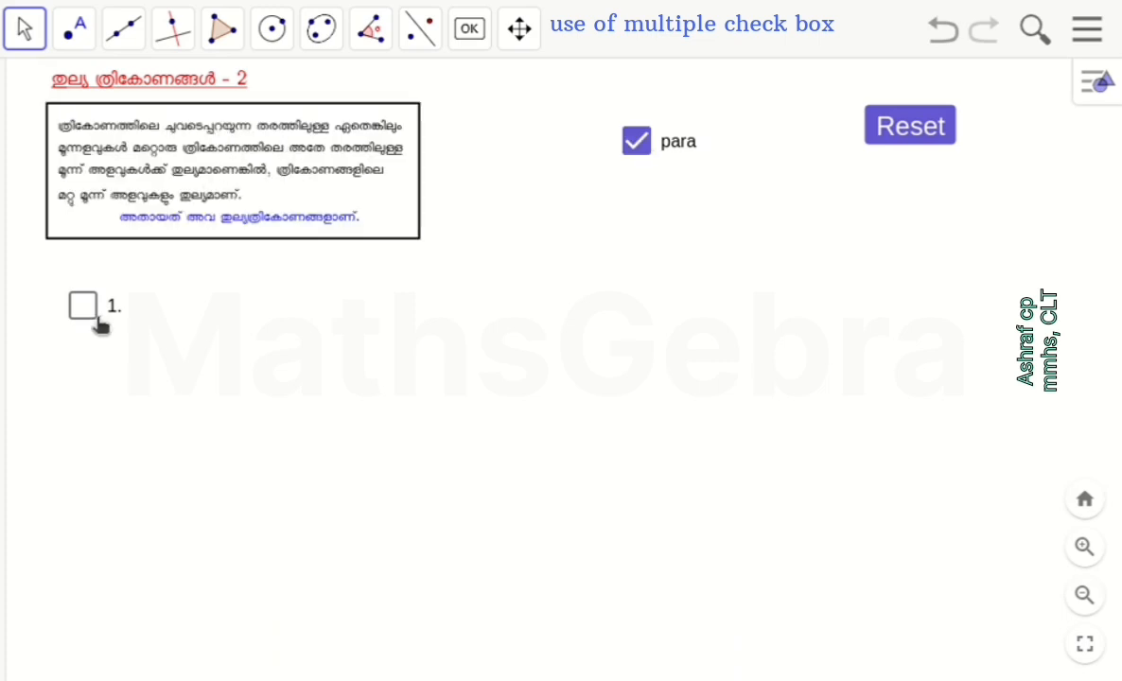
right_click(85, 312)
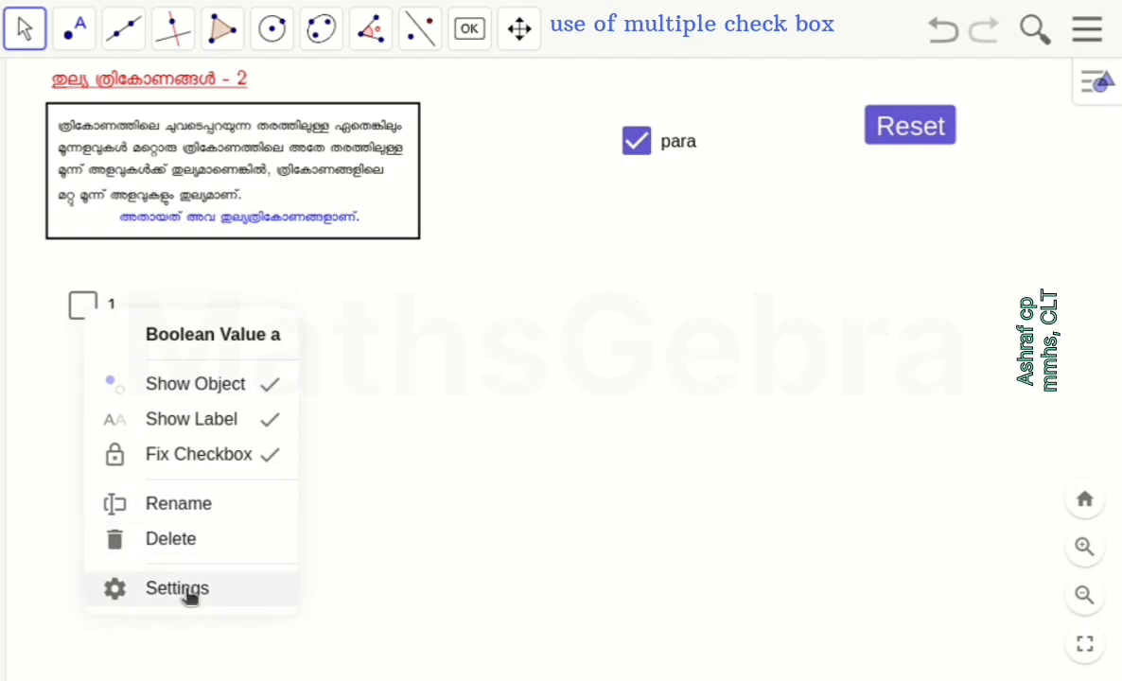
click(274, 579)
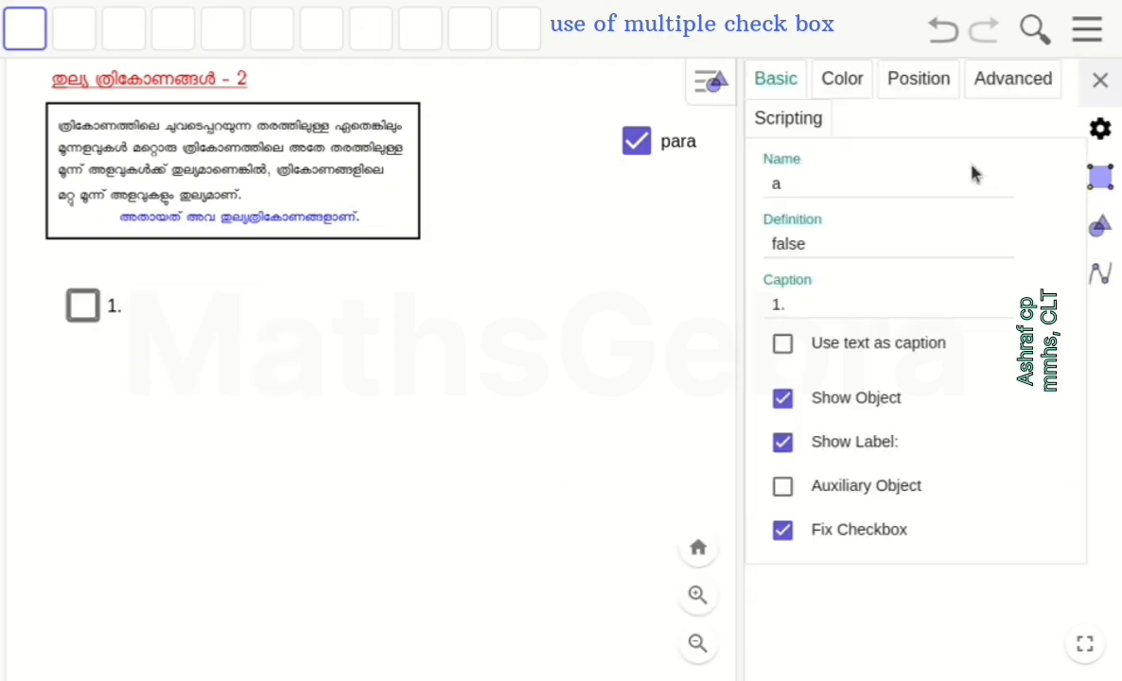
click(1016, 77)
click(777, 194)
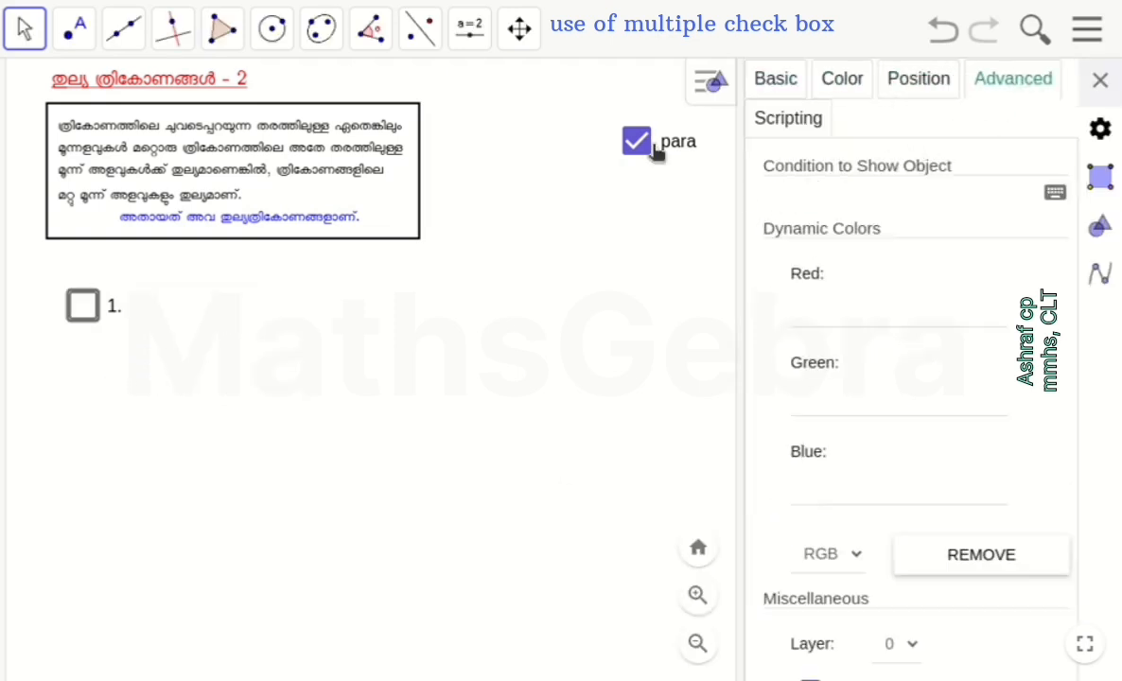
text(d)
click(1099, 79)
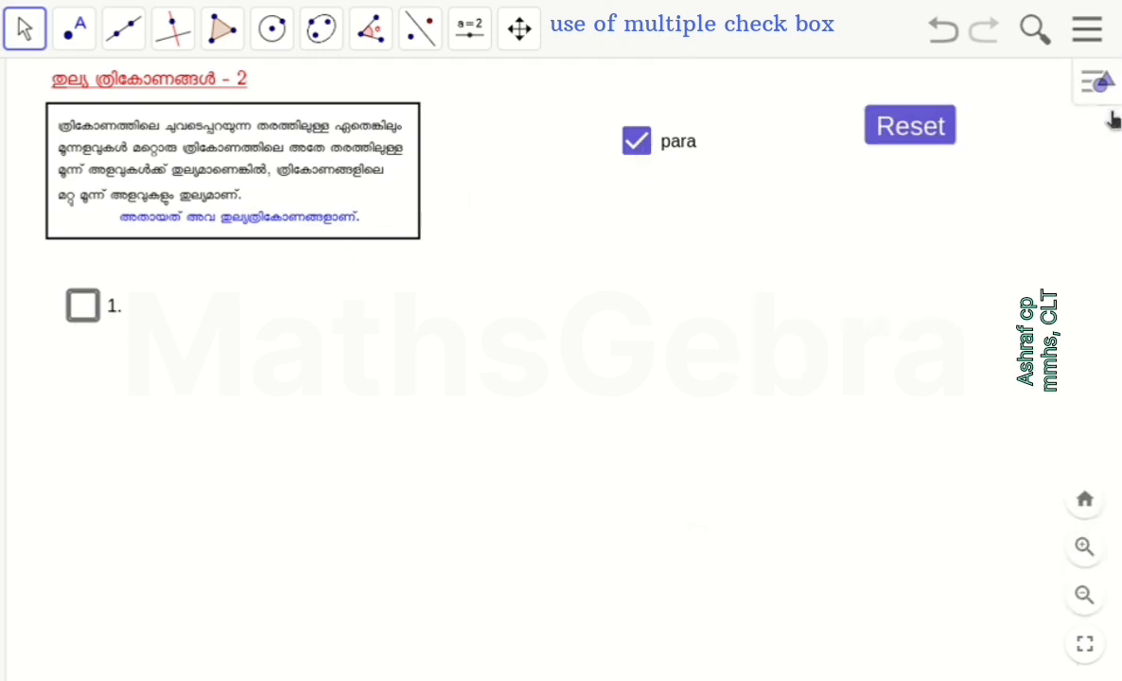
Reset the worksheet, test the title and check boxes 1, 2 and 3 in sequence, and reset it again
click(907, 133)
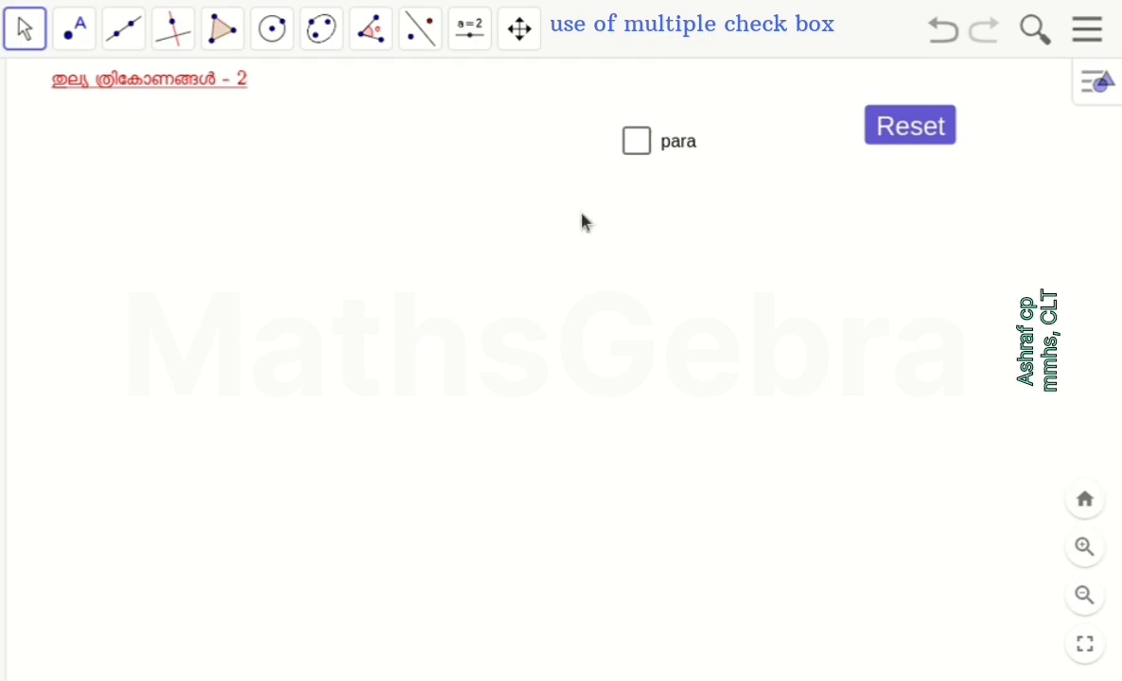
click(171, 85)
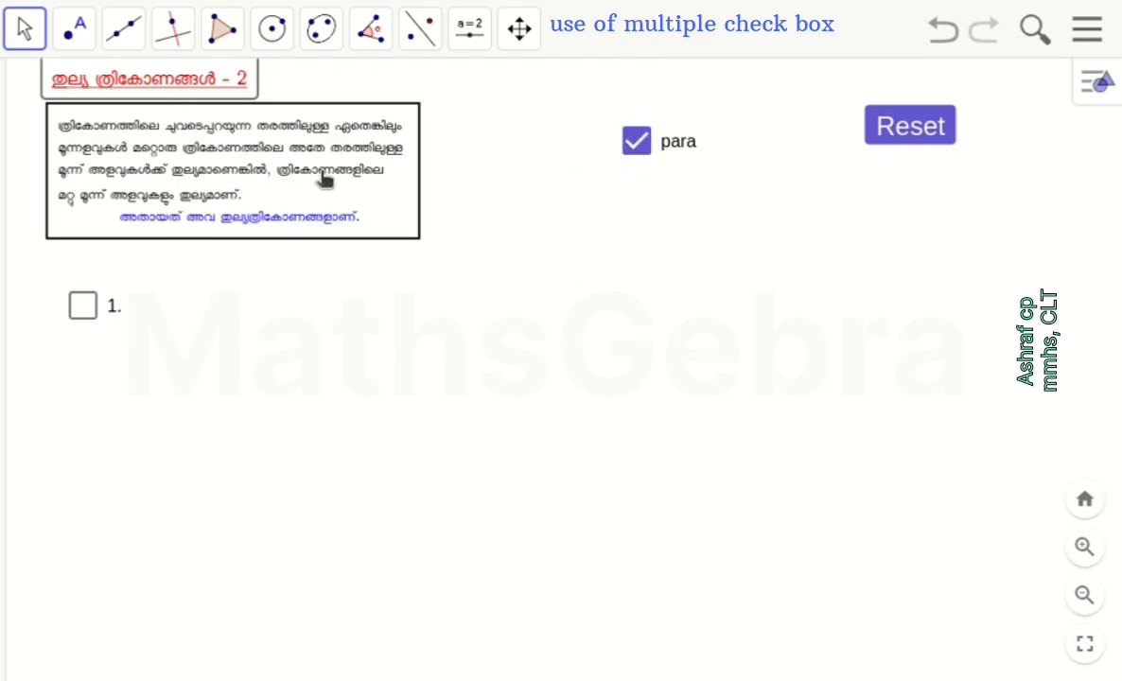
click(79, 312)
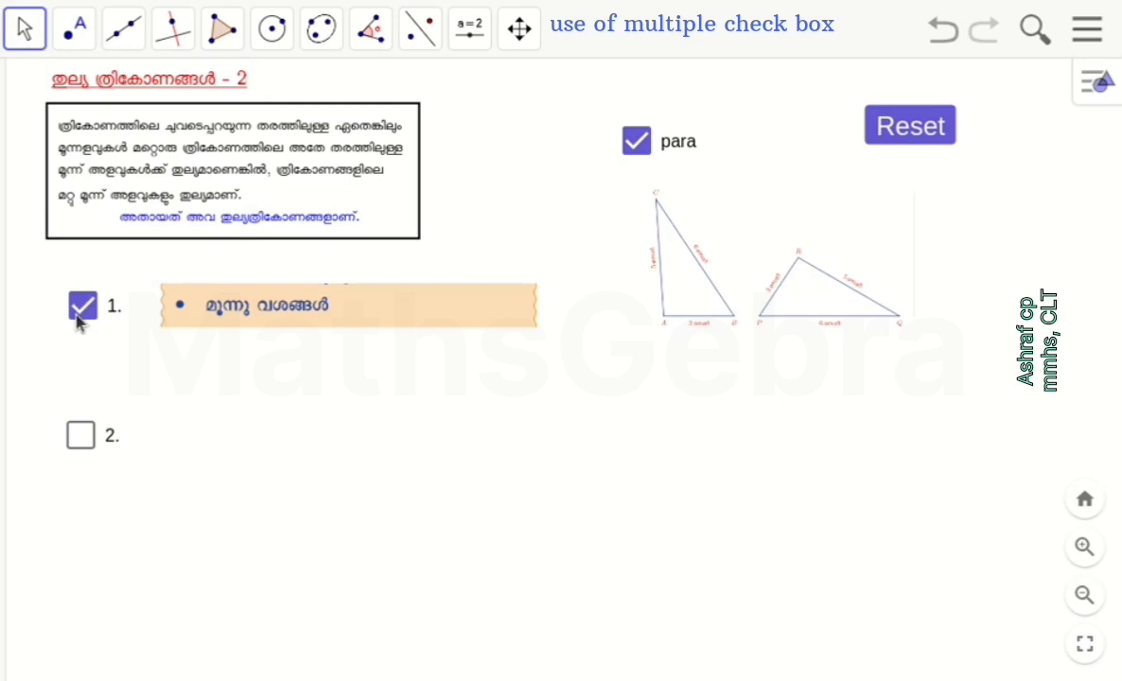
click(79, 435)
click(80, 576)
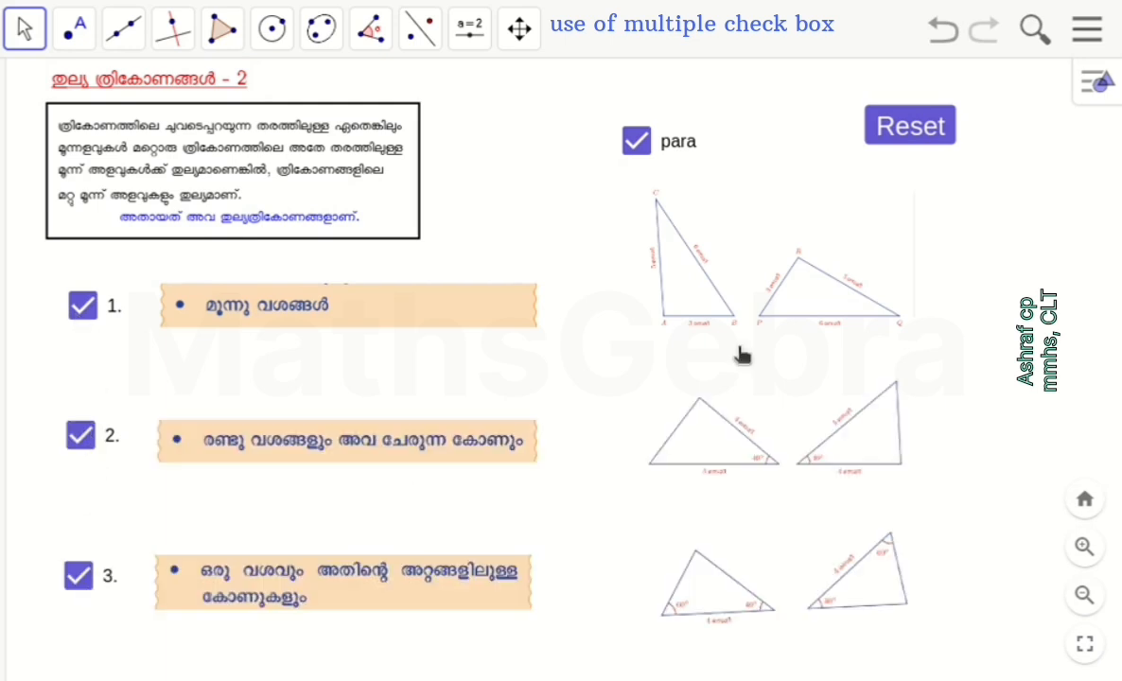
click(923, 132)
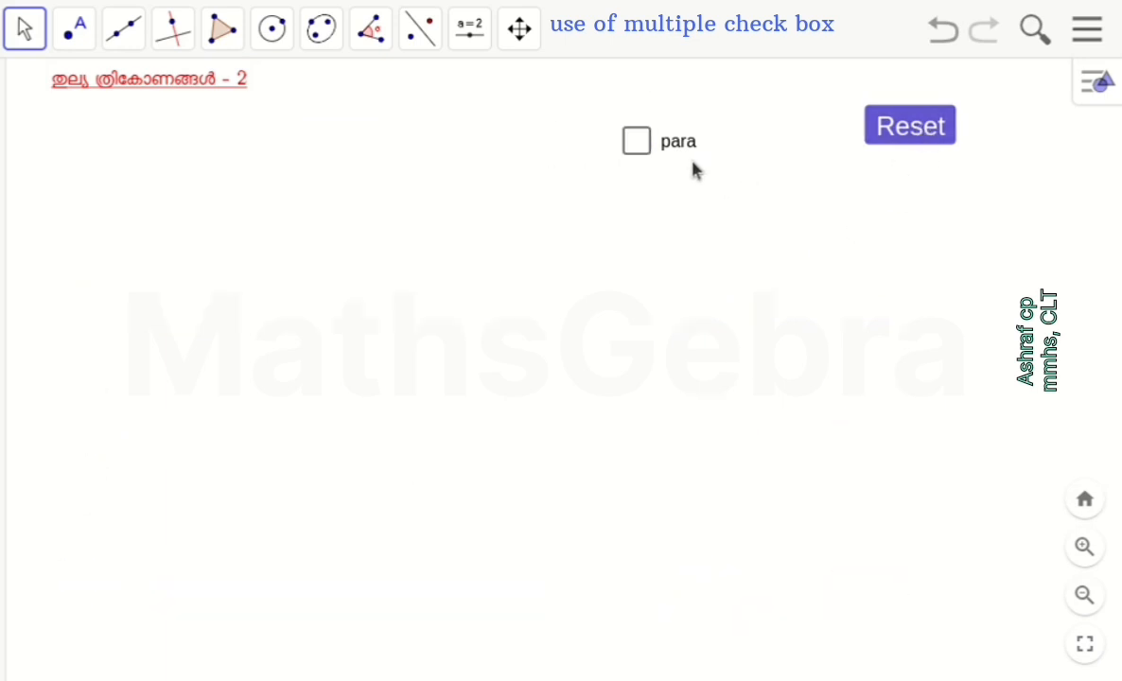
Hide the para check box and test the display by activating the title and check boxes 1, 2 and 3
right_click(662, 152)
click(767, 227)
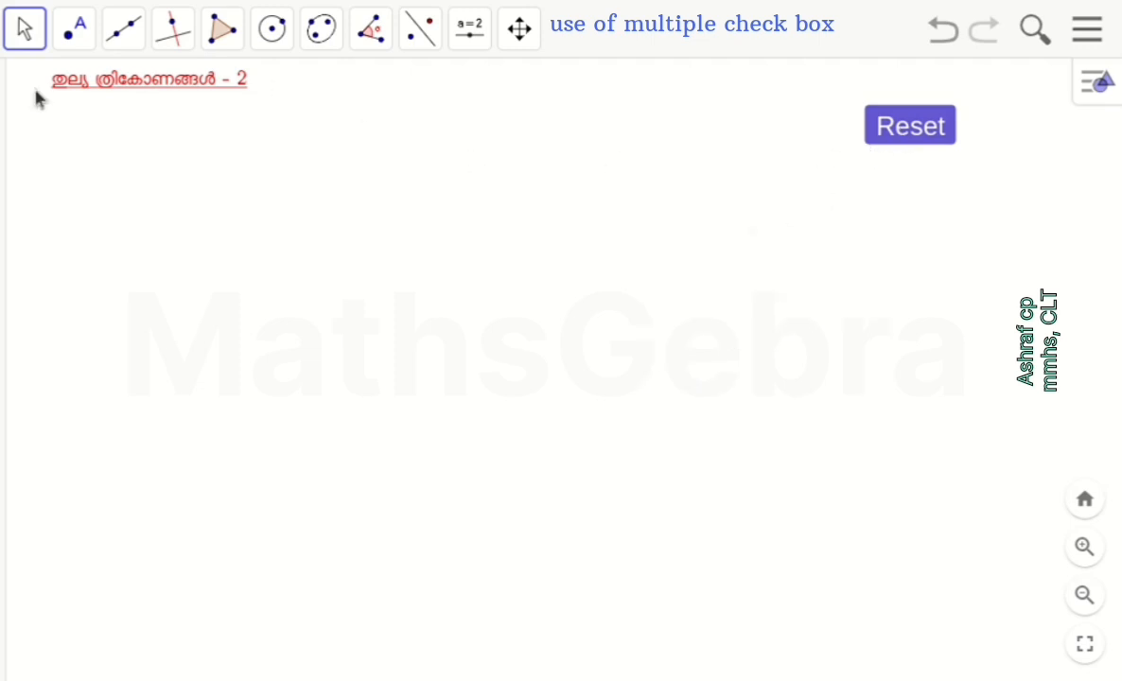
click(116, 86)
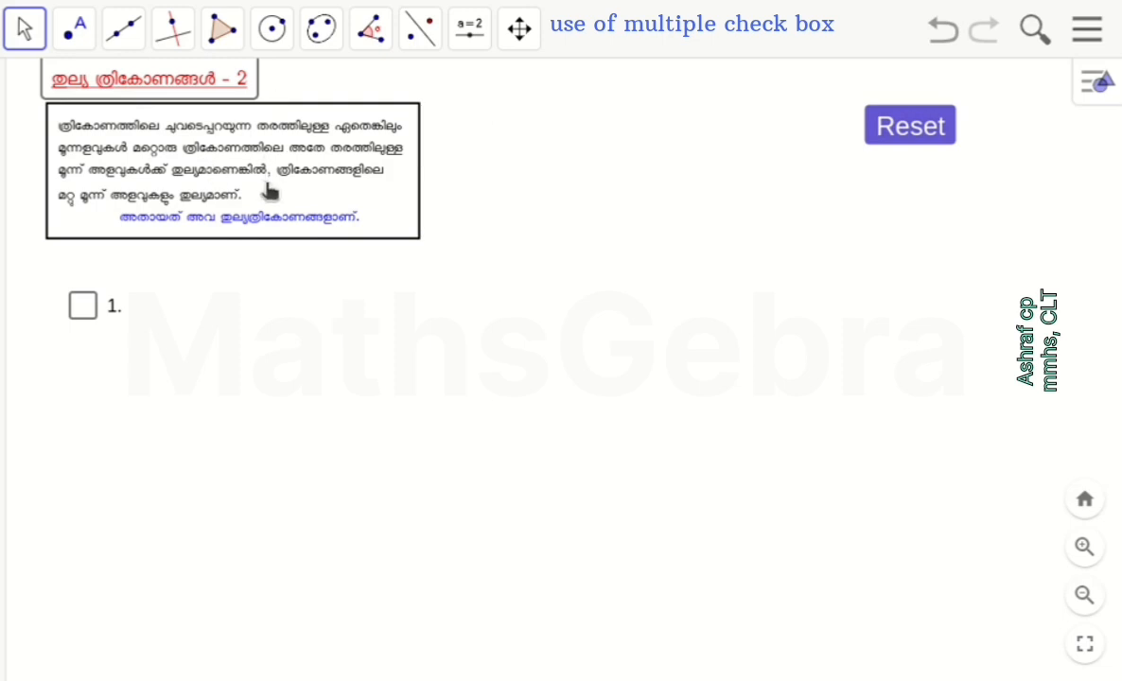
click(83, 306)
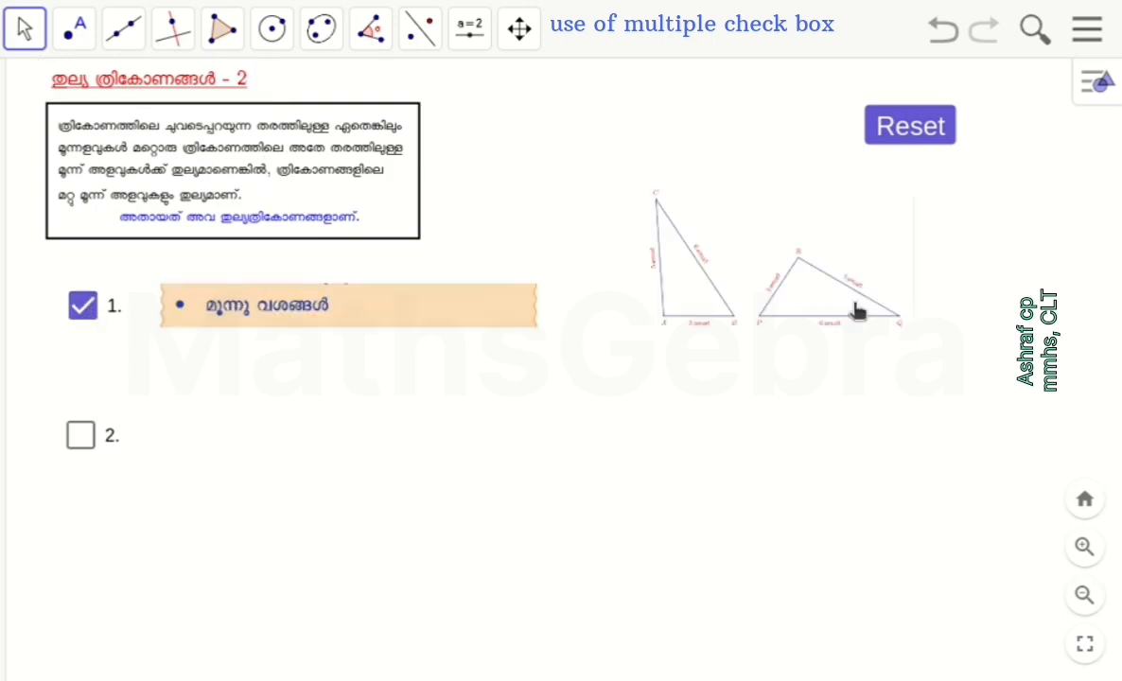
click(81, 437)
click(80, 575)
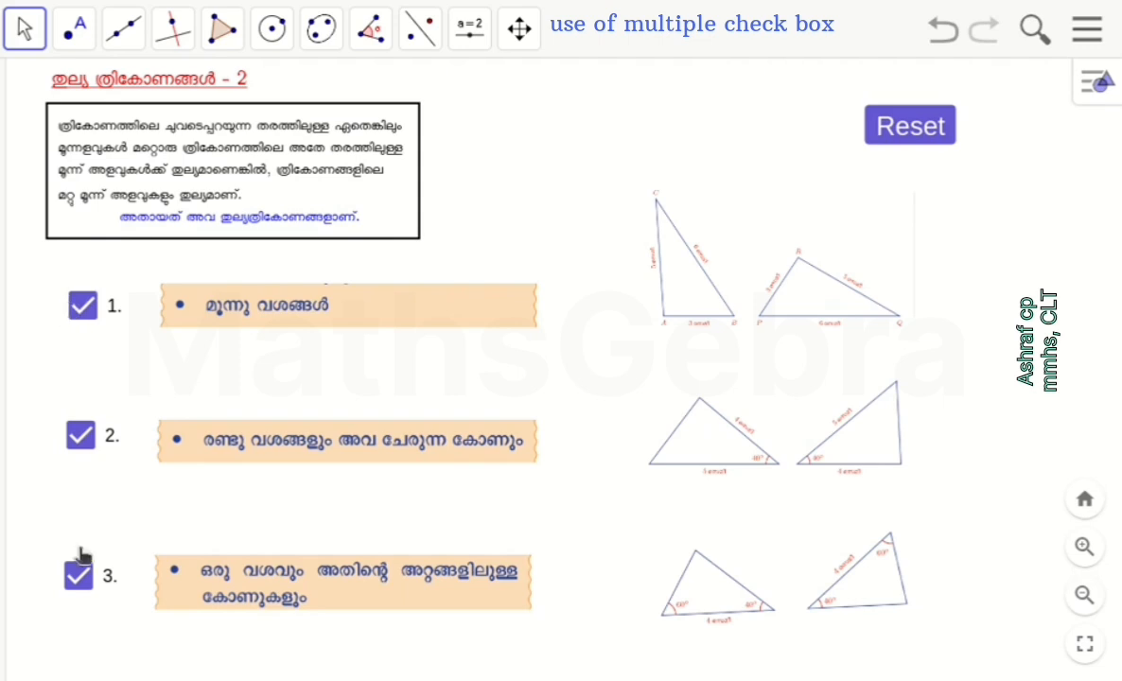
click(469, 29)
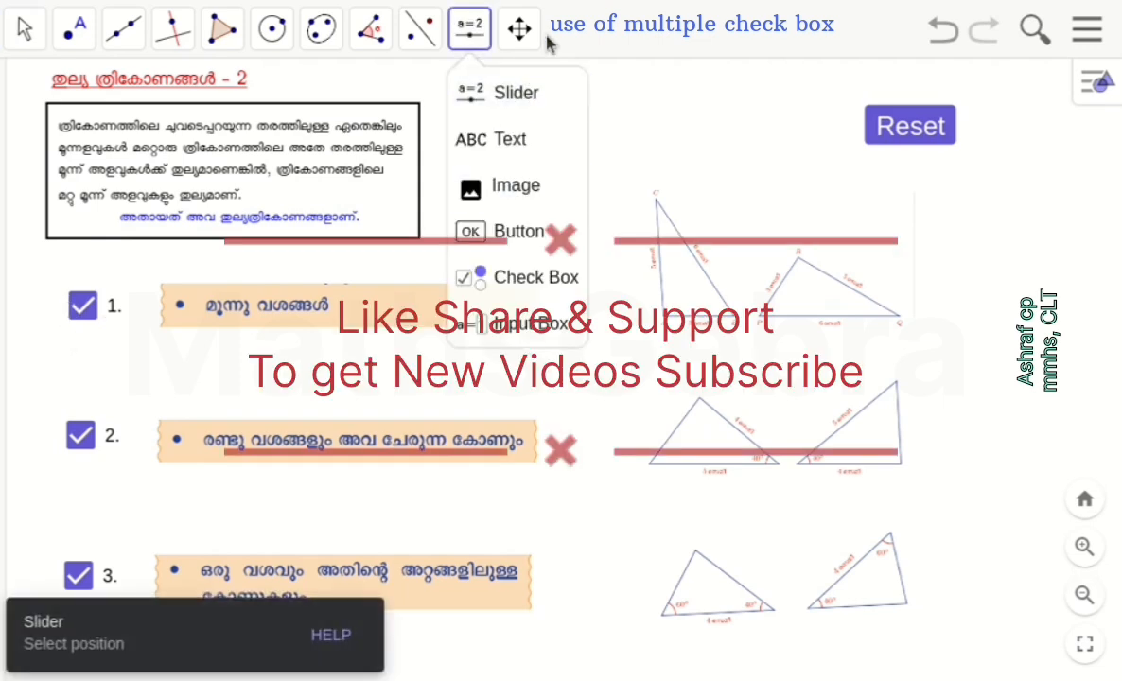
click(475, 30)
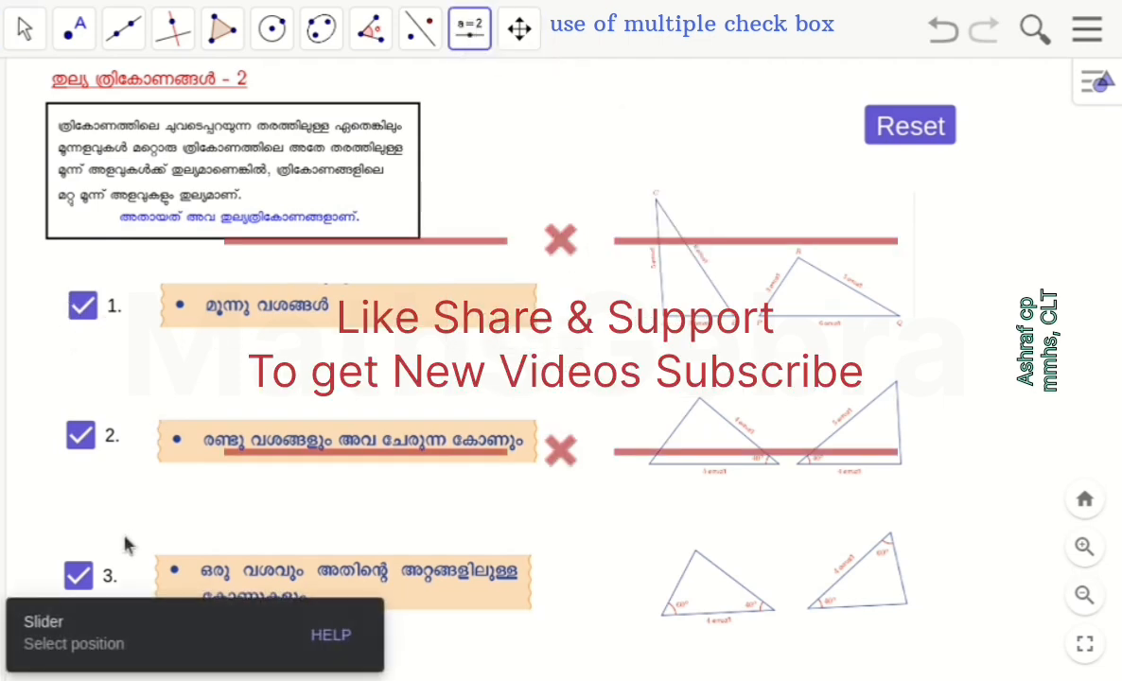